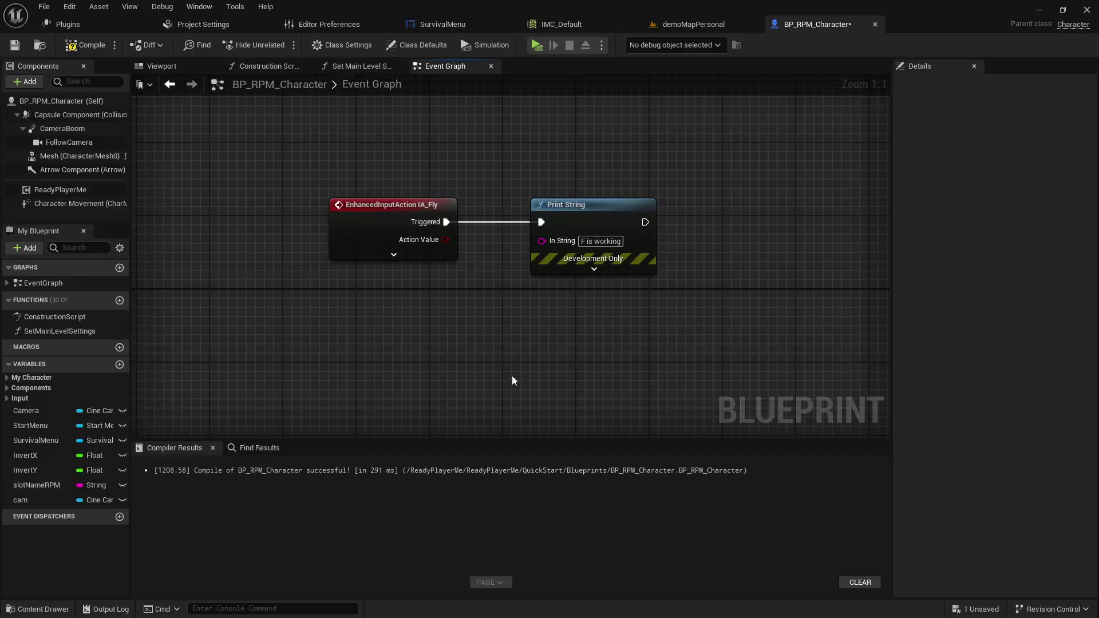
Step: Open the IA_Fly input action from the Input/Actions folder in the Content Drawer
{"action": "left_click", "coordinate": [370, 211]}
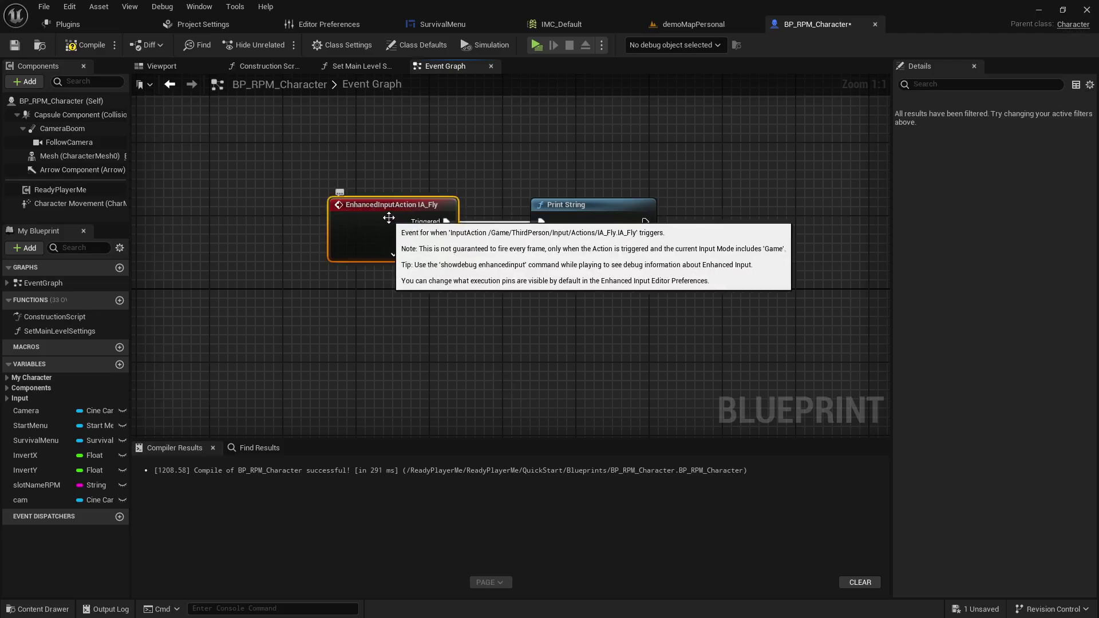
{"action": "left_click", "coordinate": [412, 298]}
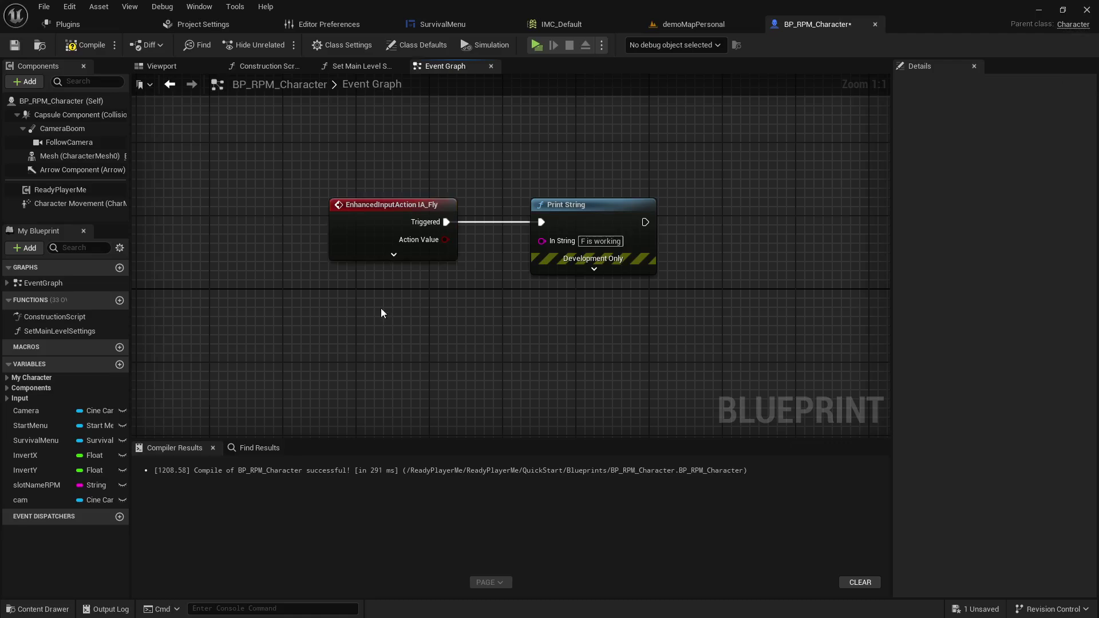
{"action": "left_click", "coordinate": [558, 25]}
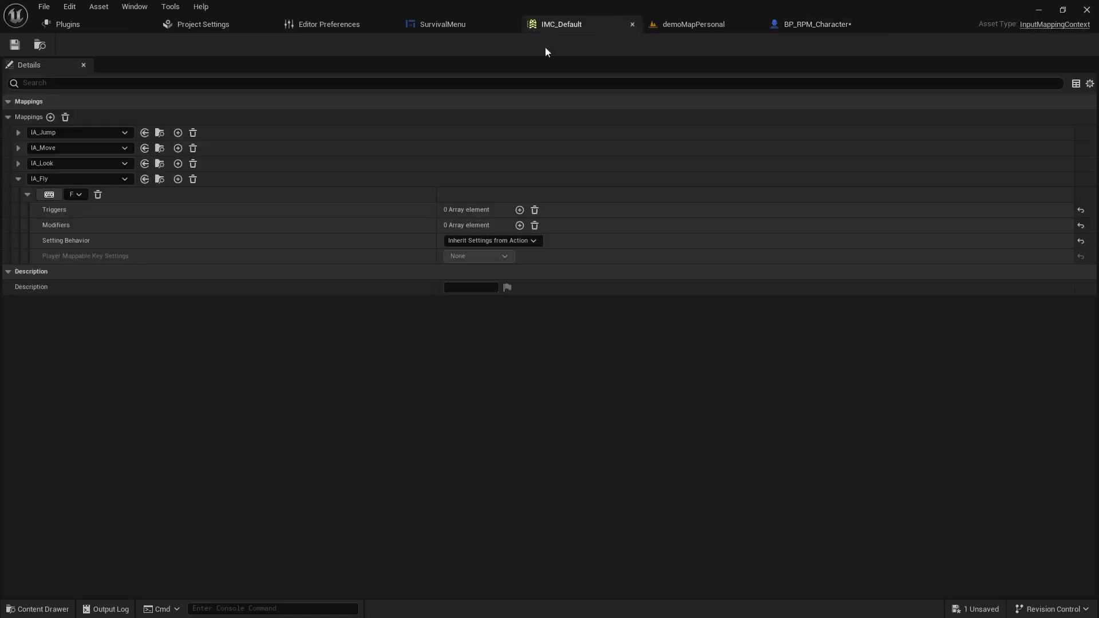
{"action": "key", "text": "ctrl+space"}
{"action": "double_click", "coordinate": [327, 460]}
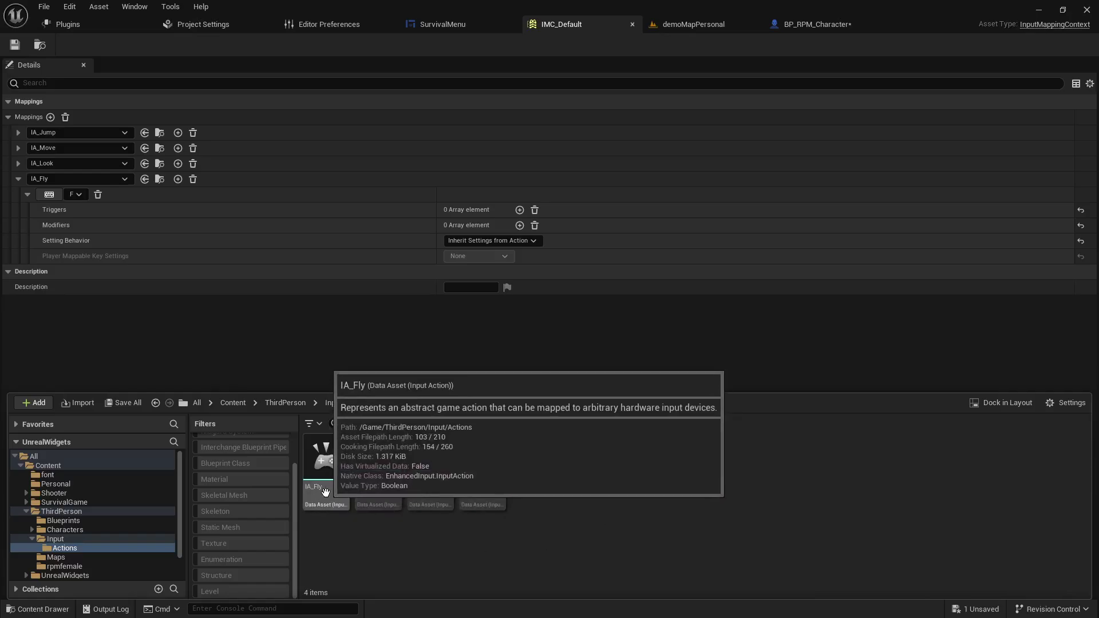
{"action": "right_click", "coordinate": [619, 501]}
{"action": "mouse_move", "coordinate": [653, 388]}
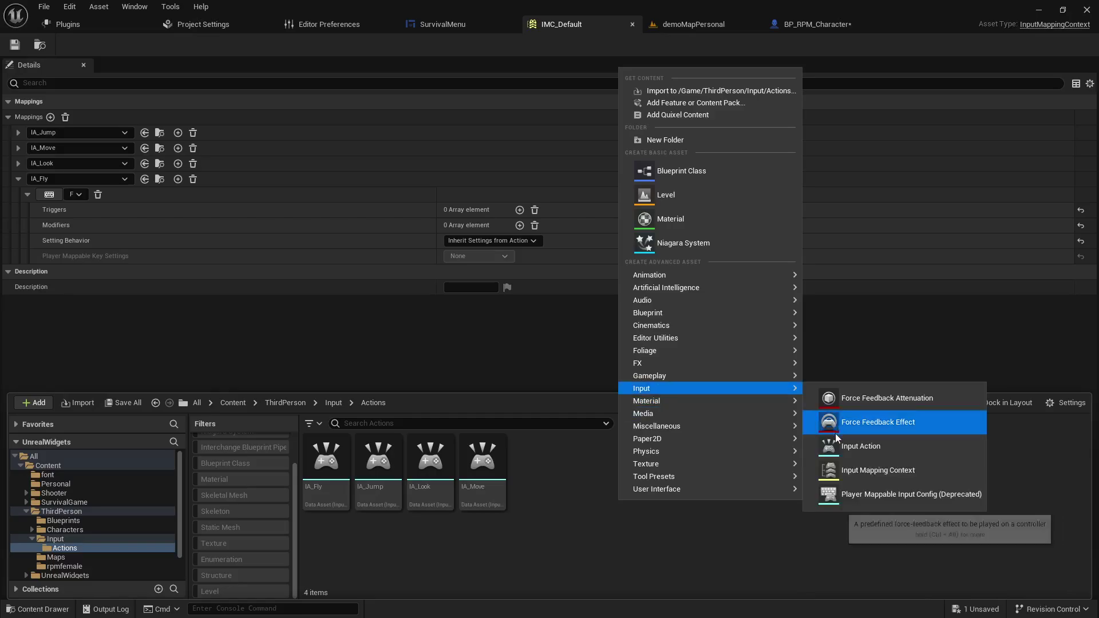
{"action": "left_click", "coordinate": [573, 546]}
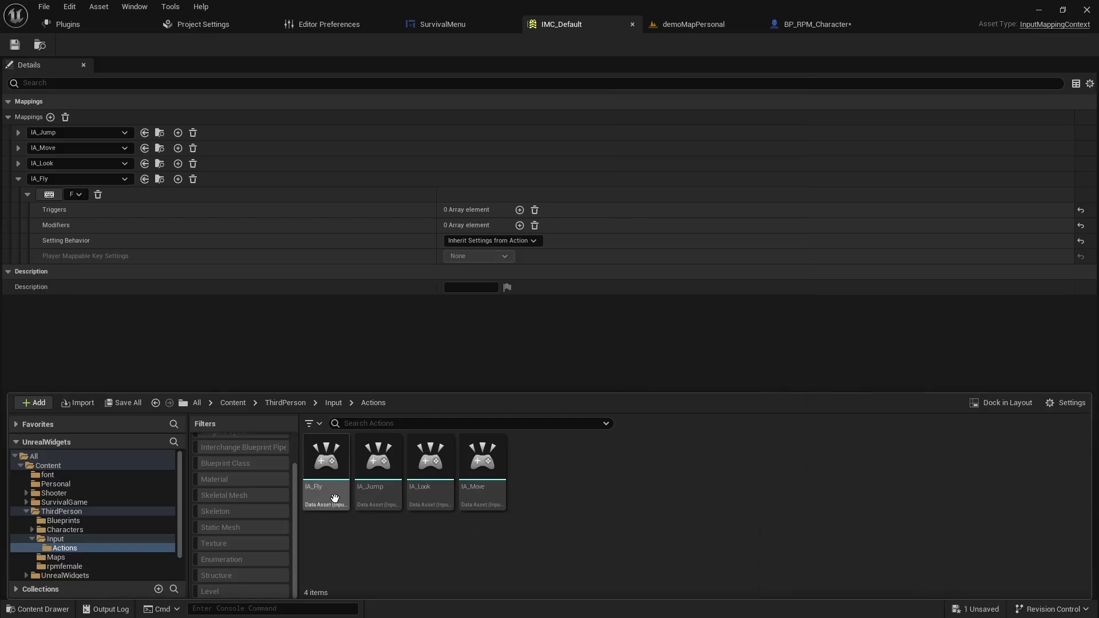
{"action": "double_click", "coordinate": [330, 472]}
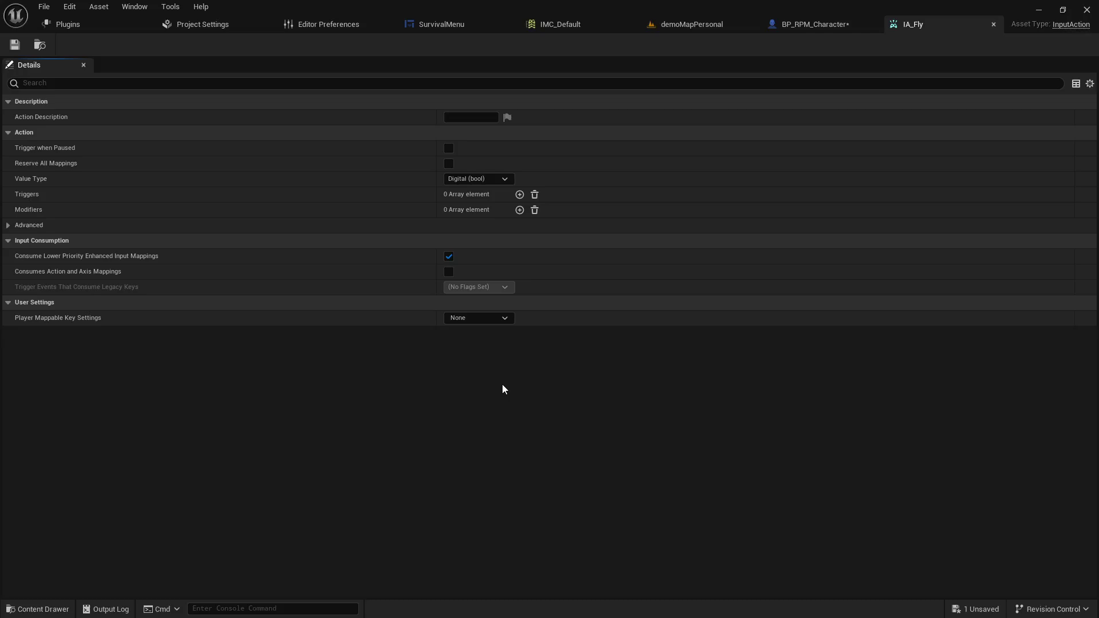
Step: In IMC_Default, open and close IA_Fly's action dropdown, leaving its mapping unchanged
{"action": "left_click", "coordinate": [567, 24]}
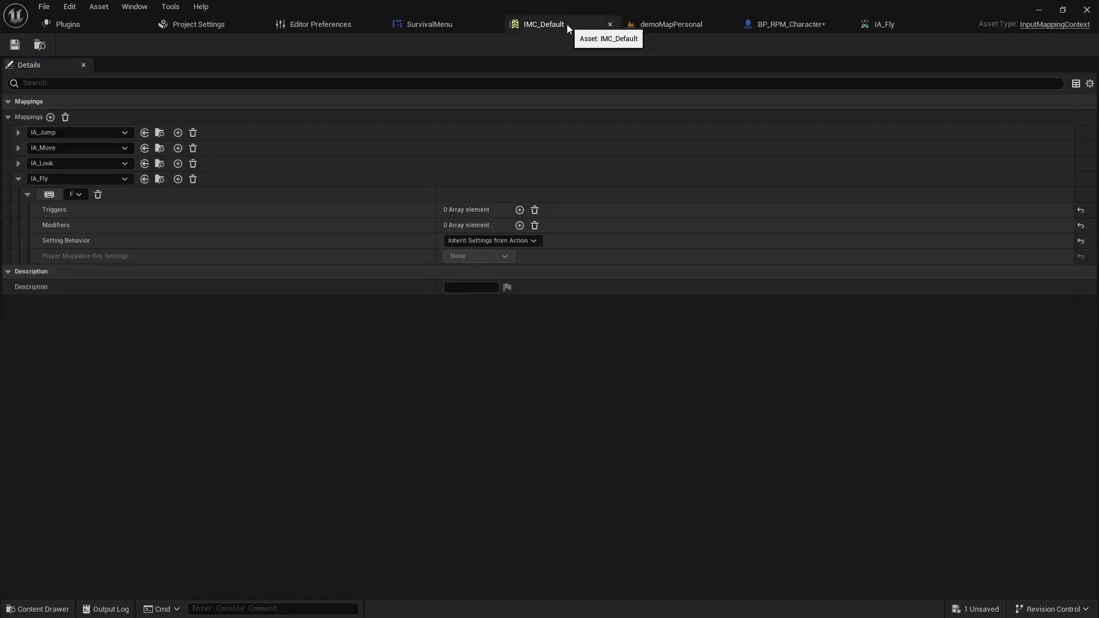
{"action": "key", "text": "ctrl+space"}
{"action": "left_click", "coordinate": [333, 402]}
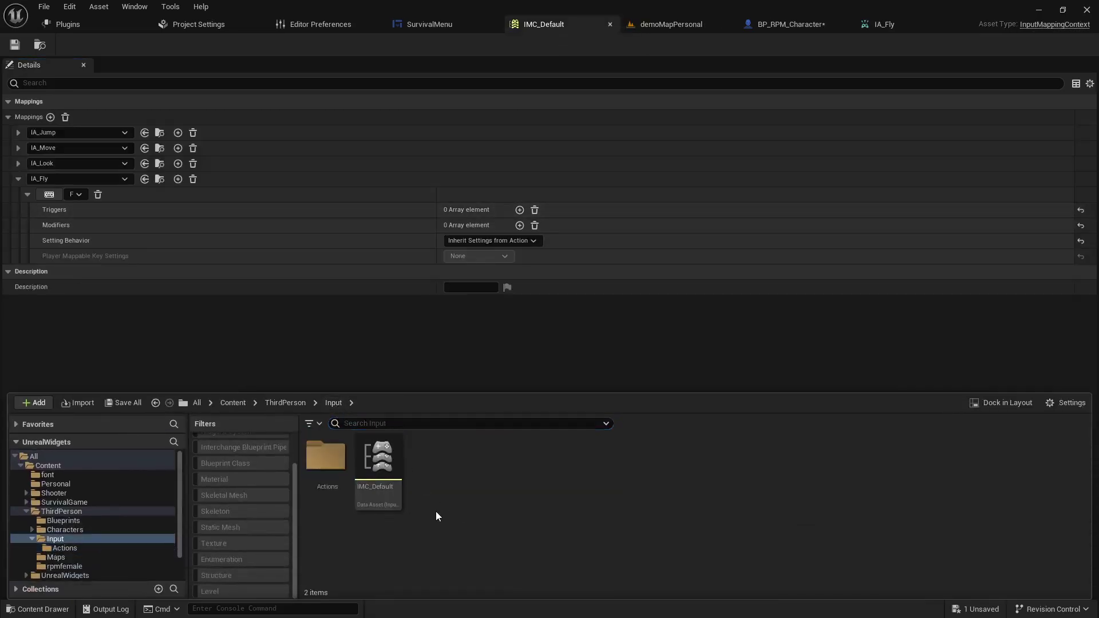
{"action": "left_click", "coordinate": [383, 488]}
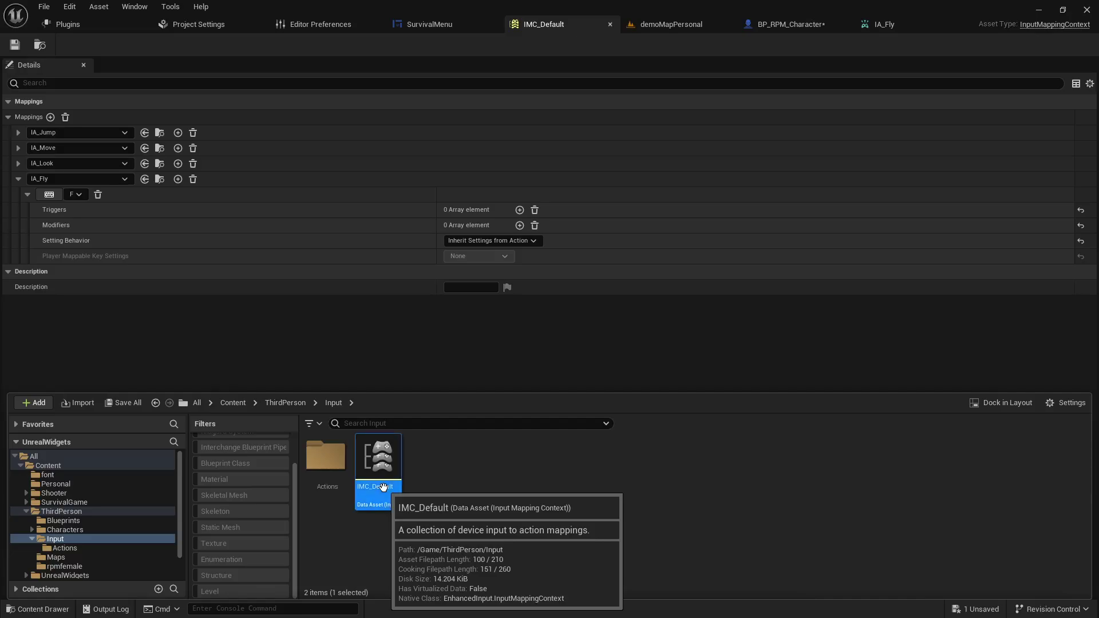
{"action": "left_click", "coordinate": [273, 365]}
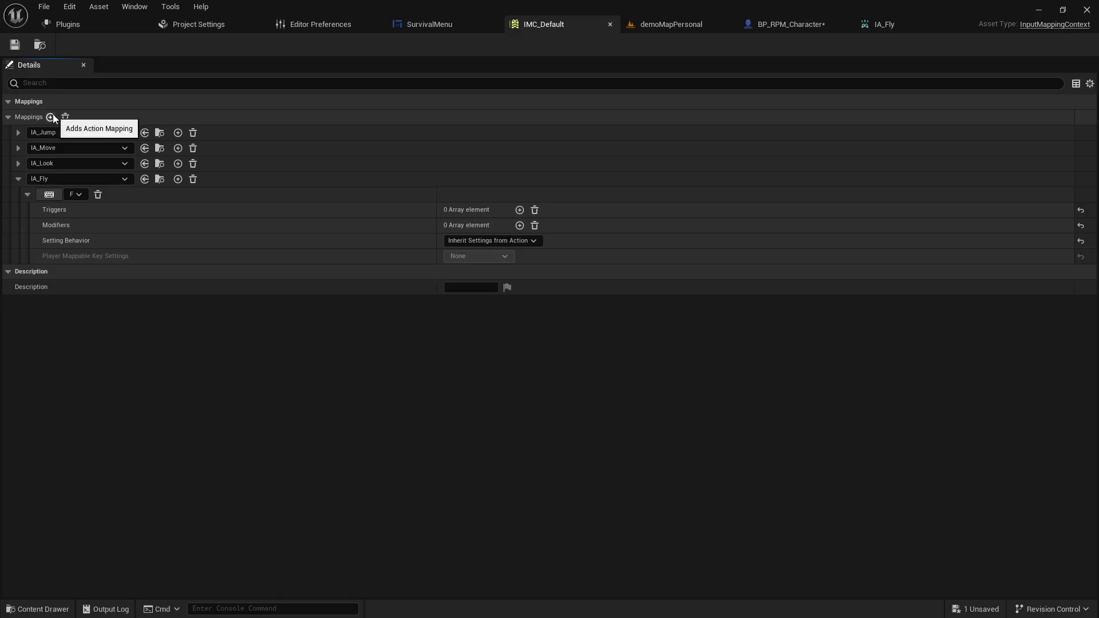
{"action": "left_click", "coordinate": [64, 179]}
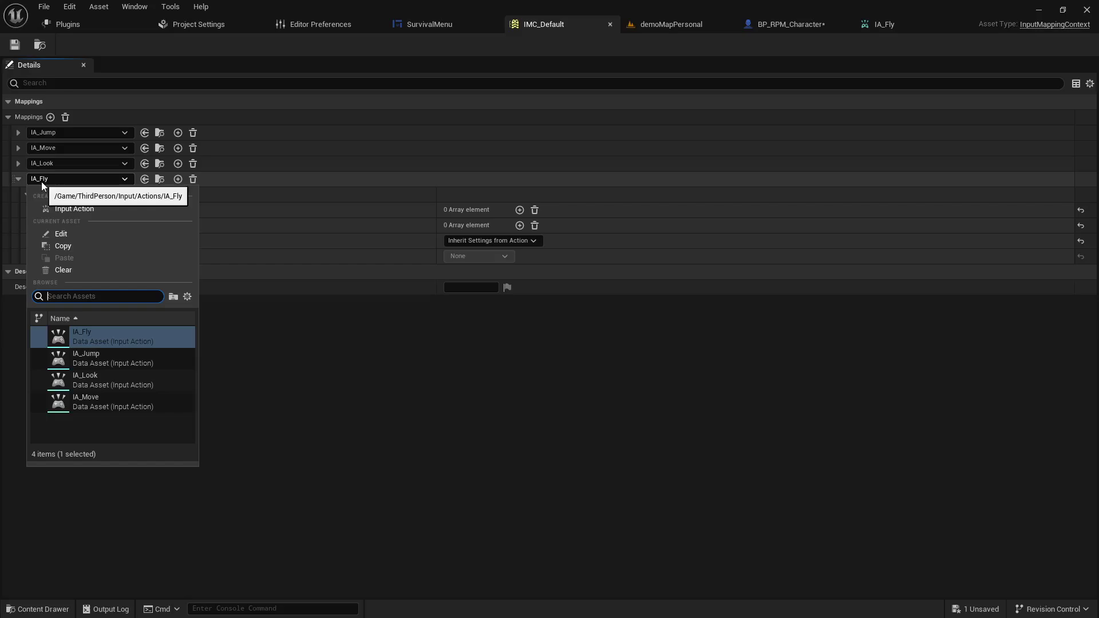
{"action": "left_click", "coordinate": [50, 182]}
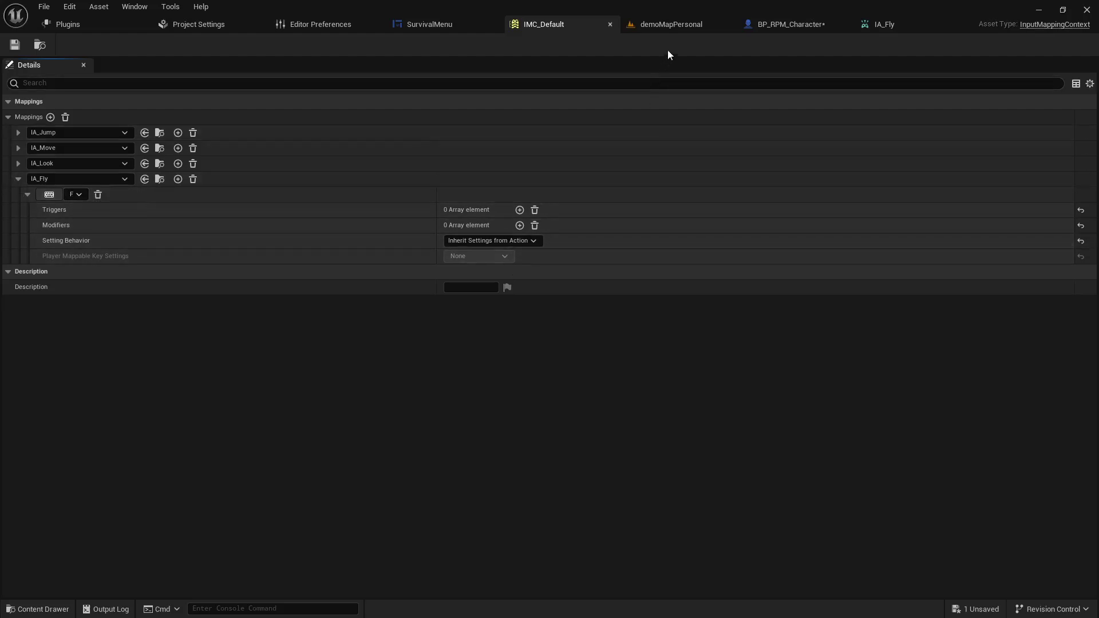
Step: View BP_RPM_Character's viewport, check Default Pawn Class in Maps & Modes, then return
{"action": "left_click", "coordinate": [796, 26]}
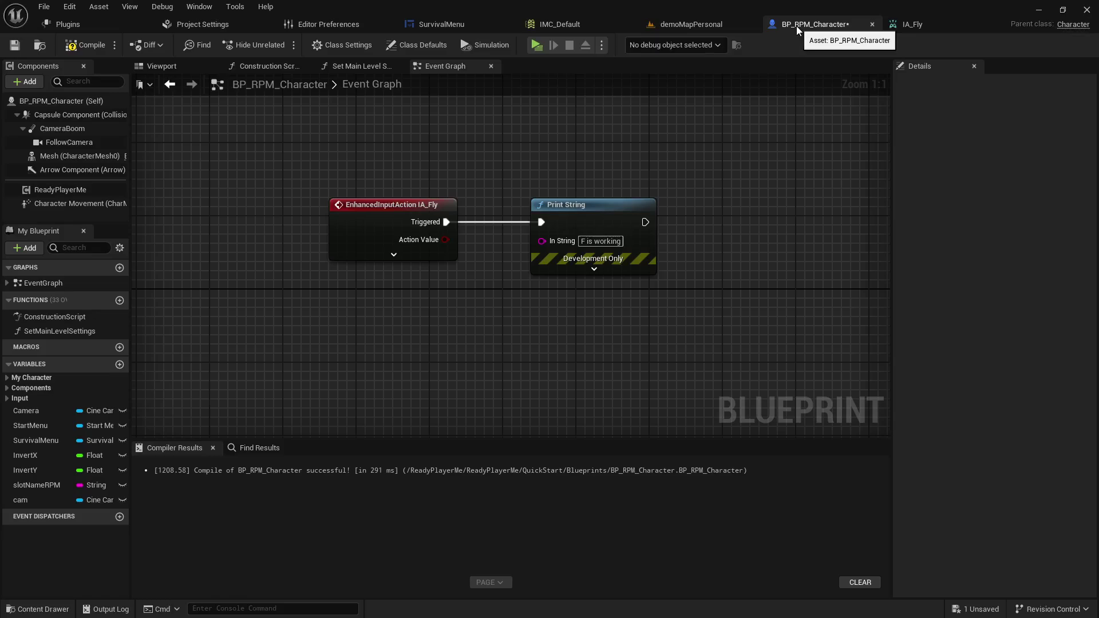
{"action": "left_click", "coordinate": [162, 65]}
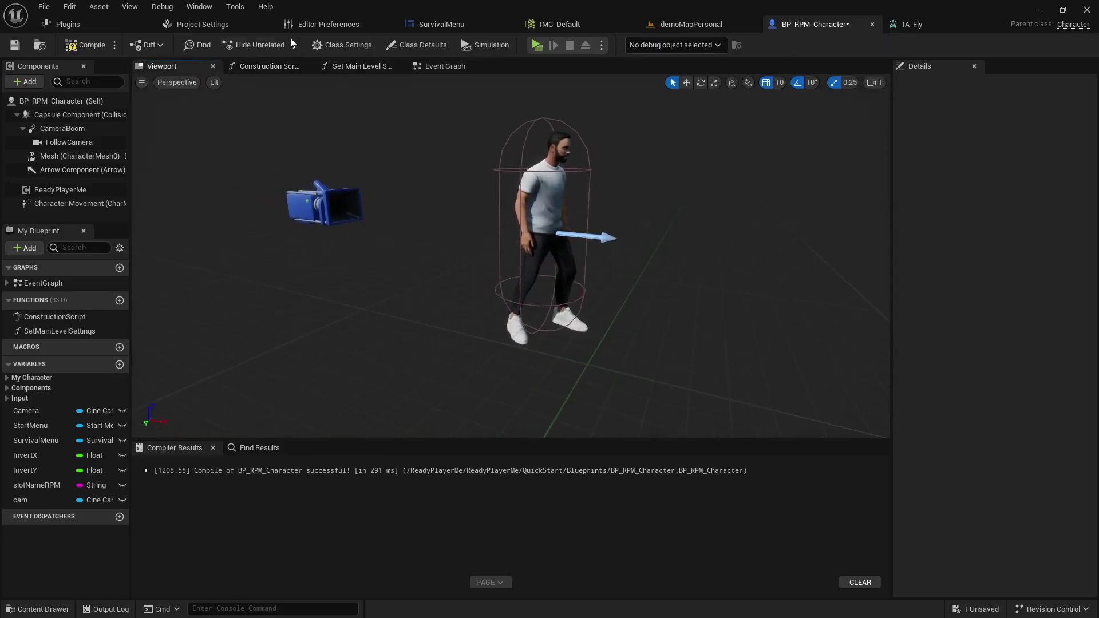
{"action": "left_click", "coordinate": [69, 24]}
{"action": "left_click", "coordinate": [209, 26]}
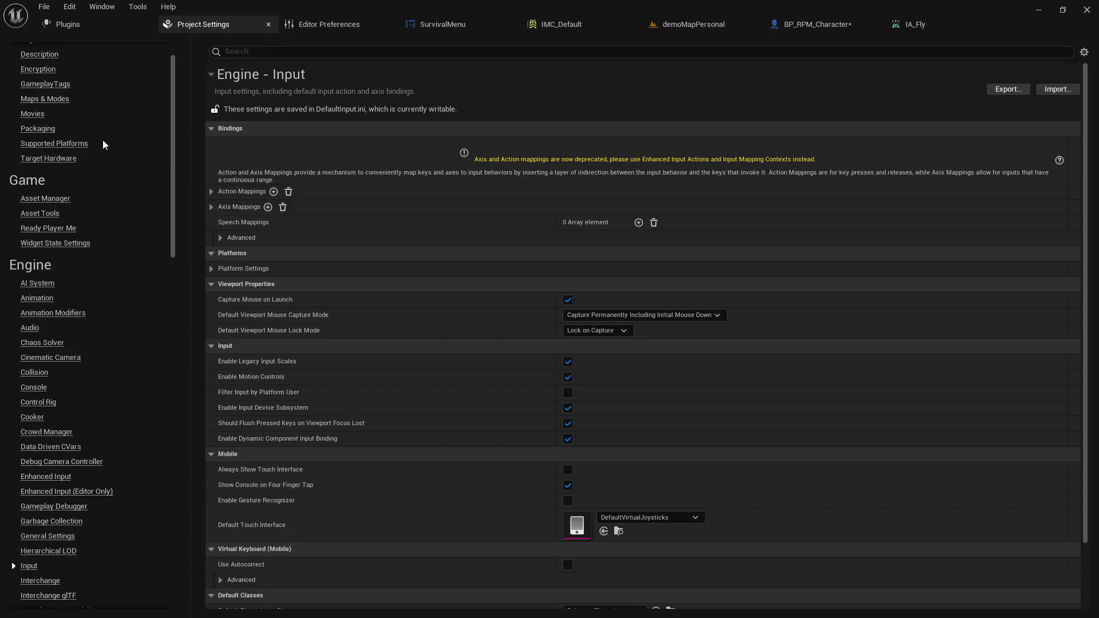
{"action": "scroll", "coordinate": [52, 144], "scroll_direction": "up", "scroll_amount": 1}
{"action": "left_click", "coordinate": [45, 136]}
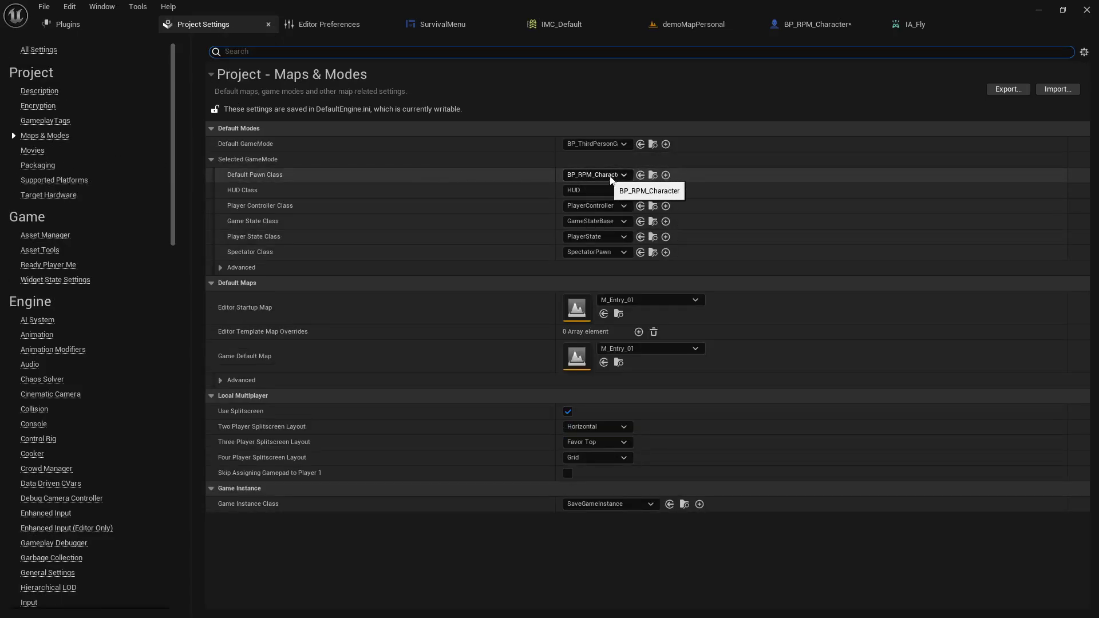
{"action": "left_click", "coordinate": [807, 24]}
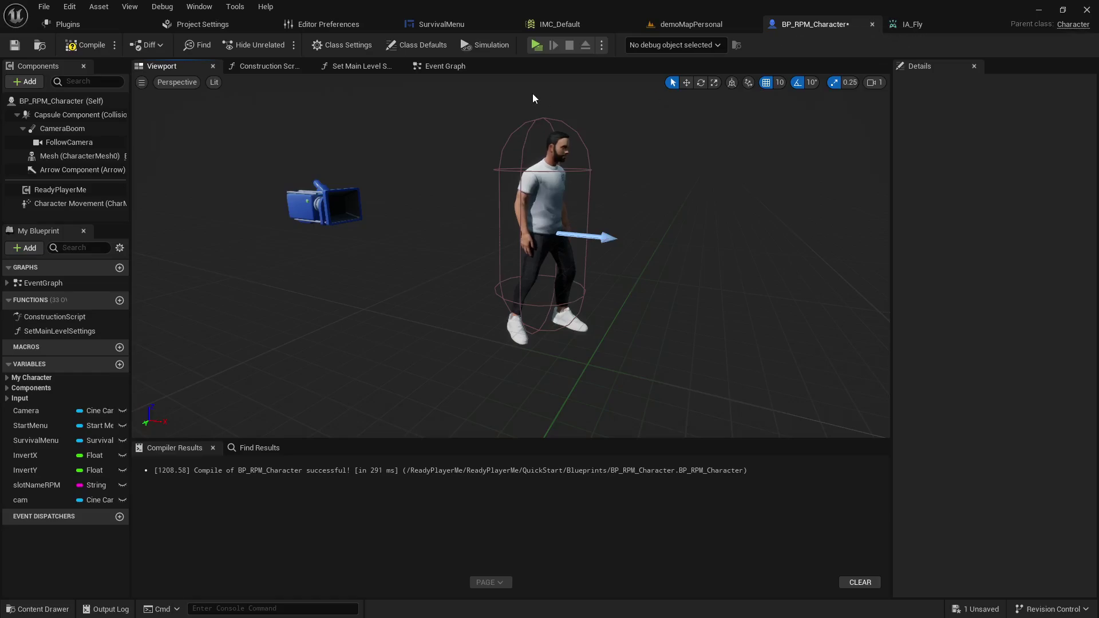
Step: Review BP_RPM_Character's event graph, compile it, and switch to the demoMapPersonal level
{"action": "left_click", "coordinate": [430, 71]}
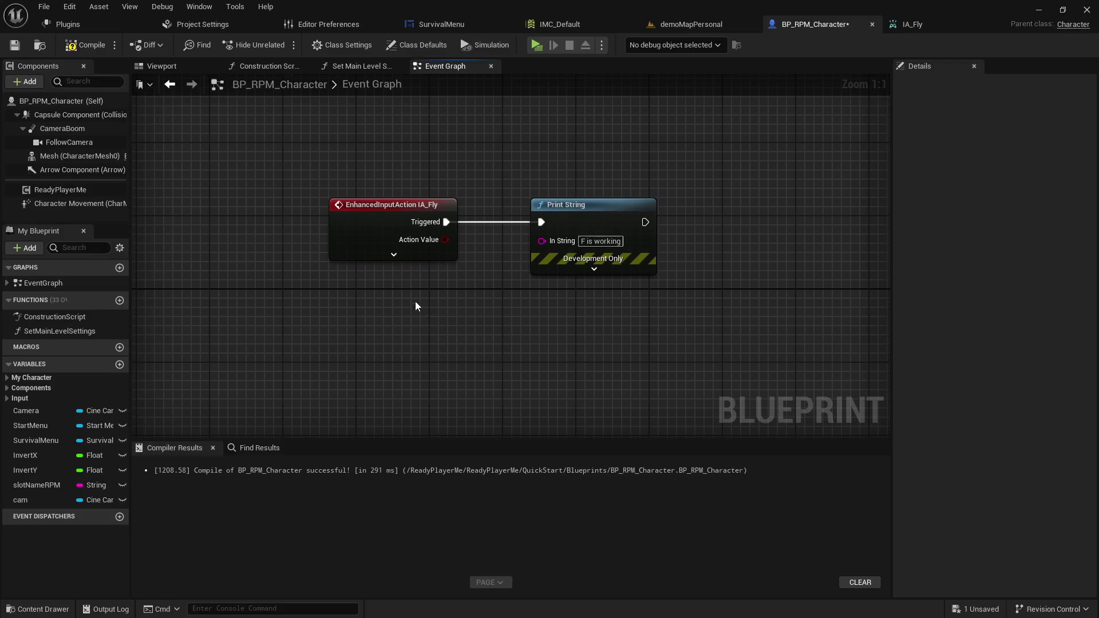
{"action": "right_click_drag", "start_coordinate": [498, 256], "coordinate": [455, 281]}
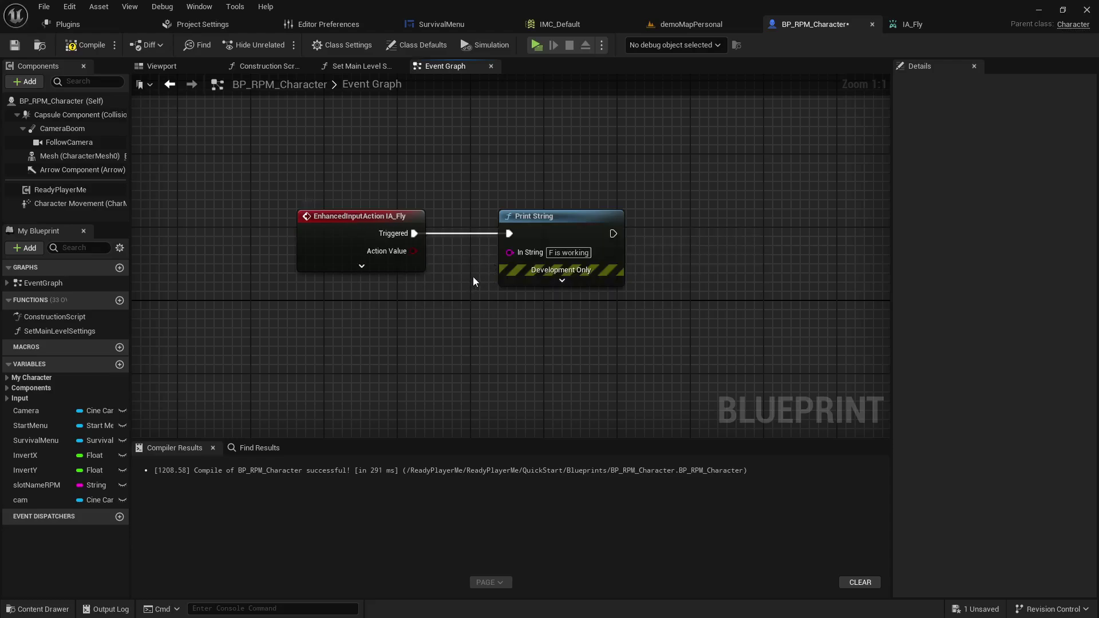
{"action": "mouse_move", "coordinate": [568, 241]}
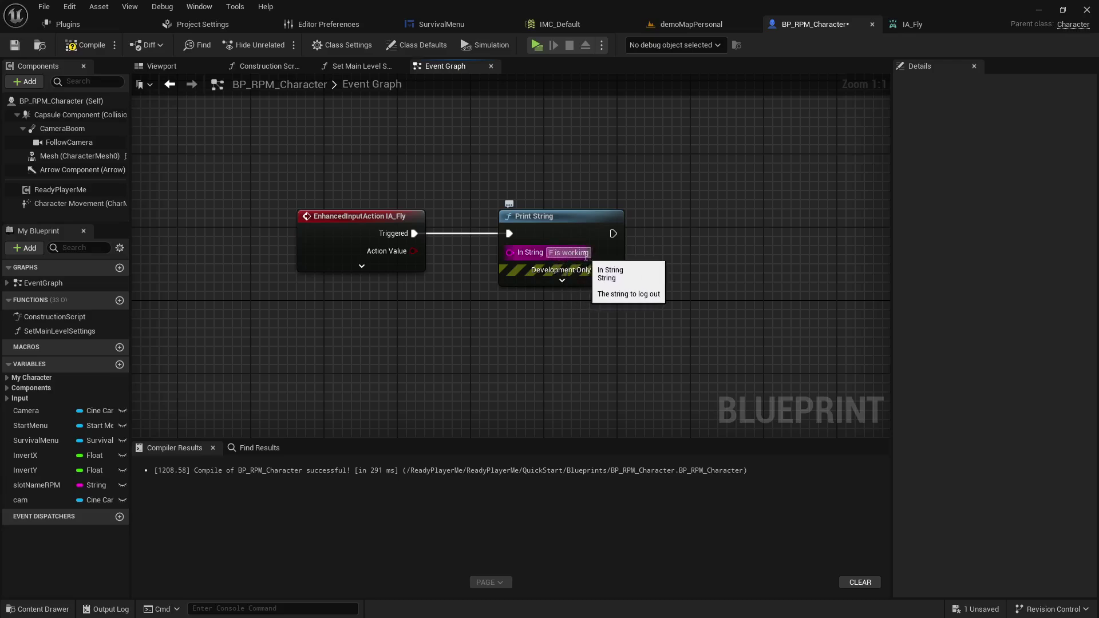
{"action": "left_click", "coordinate": [581, 29]}
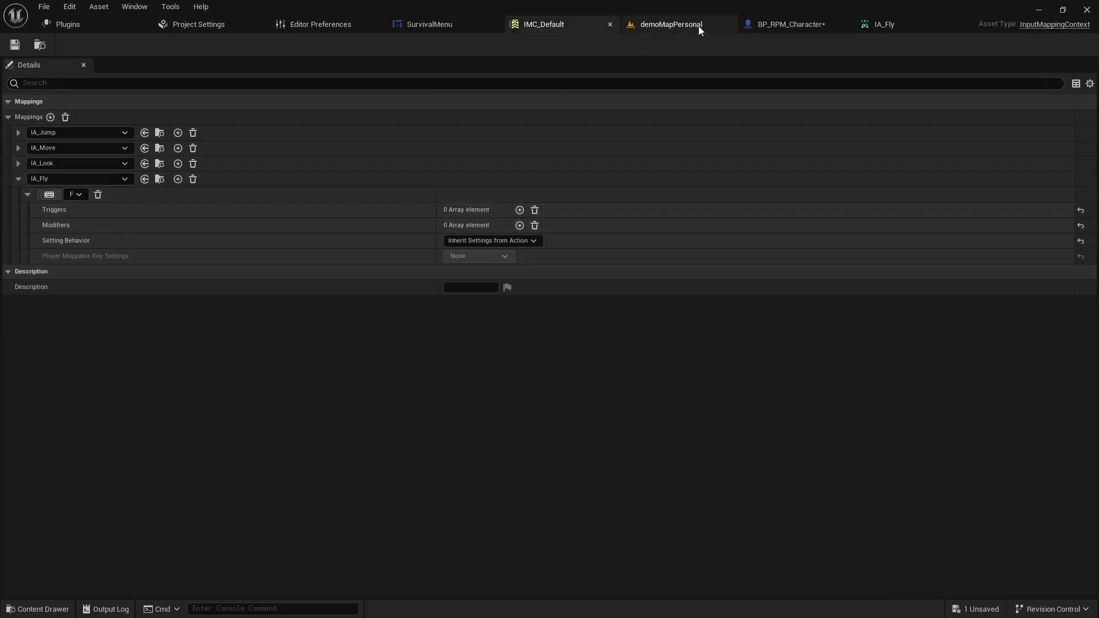
{"action": "left_click", "coordinate": [795, 25]}
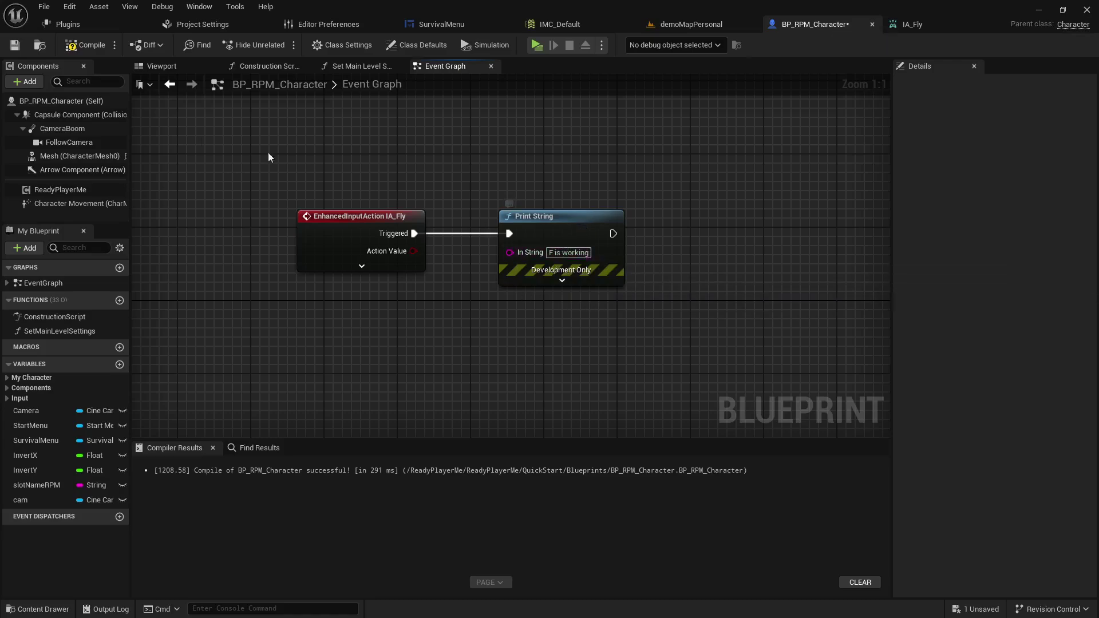
{"action": "left_click", "coordinate": [87, 45]}
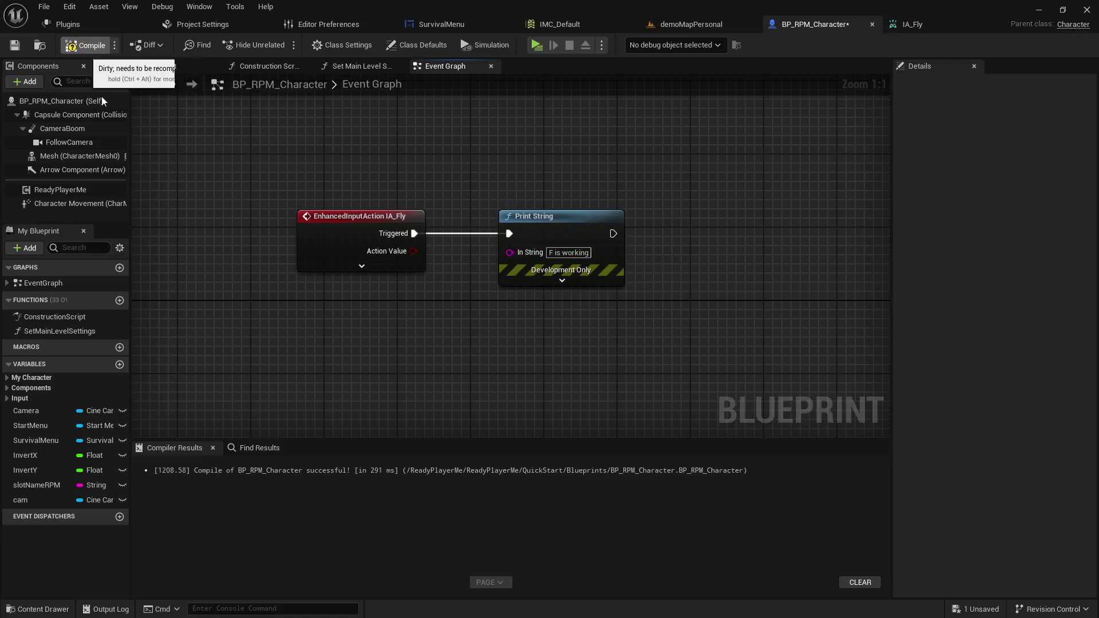
{"action": "left_click", "coordinate": [668, 24]}
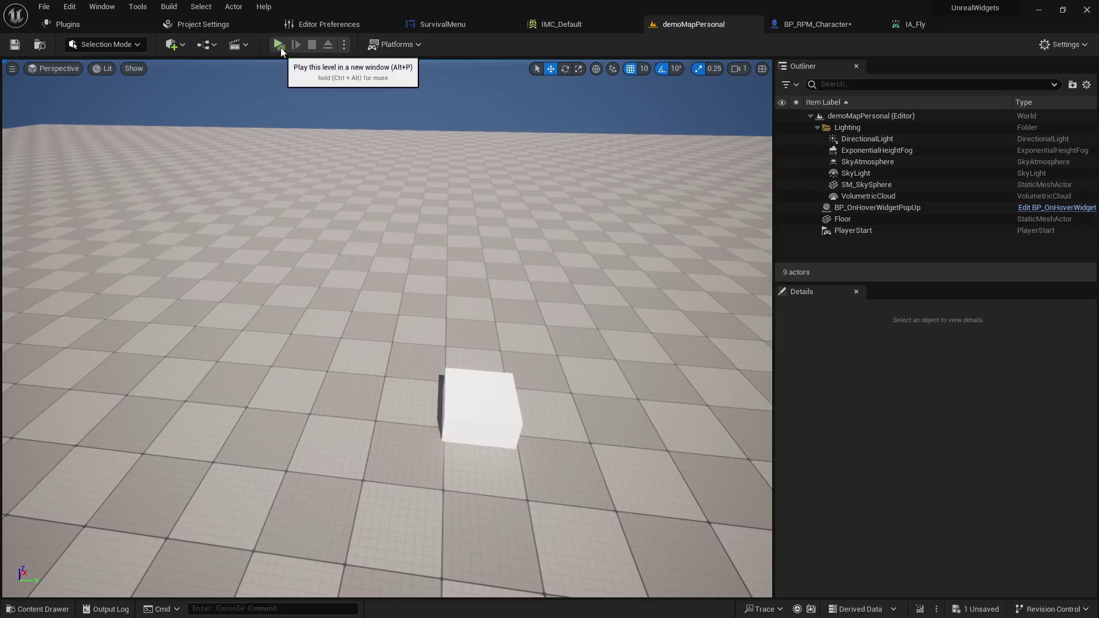
Step: Play demoMapPersonal in a new window, jump once, then quit with Esc
{"action": "left_click", "coordinate": [280, 45]}
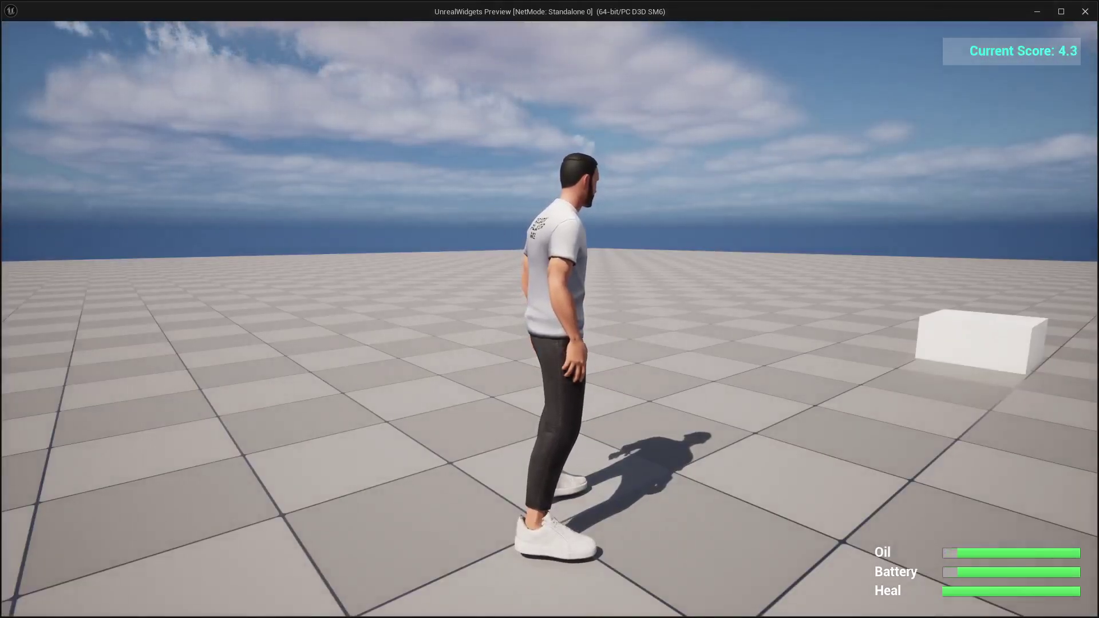
{"action": "key", "text": "space"}
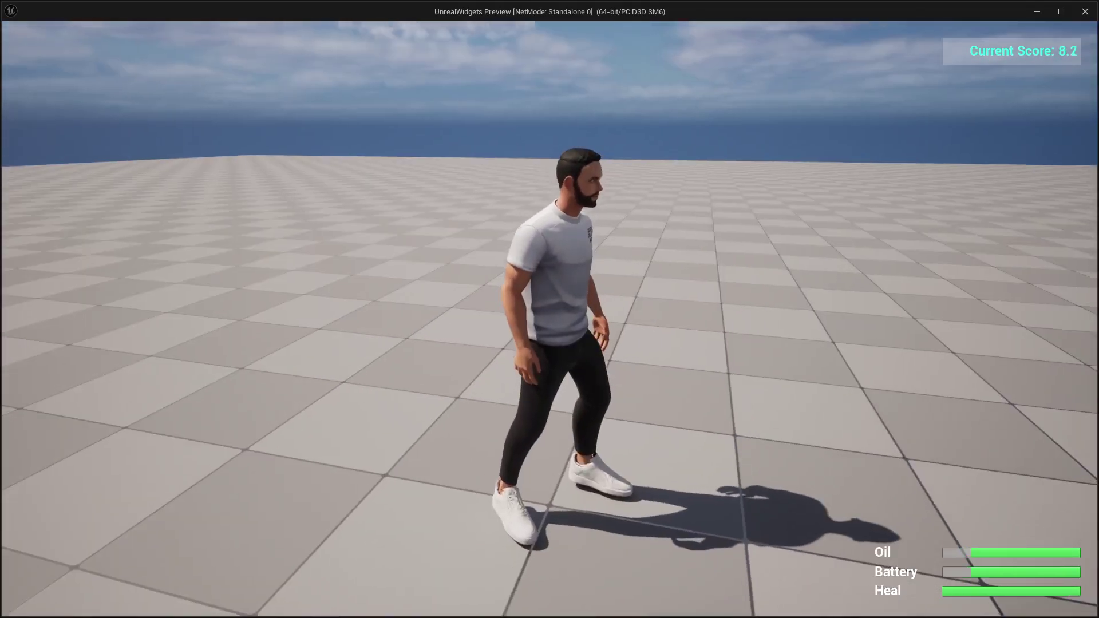
{"action": "key", "text": "Escape"}
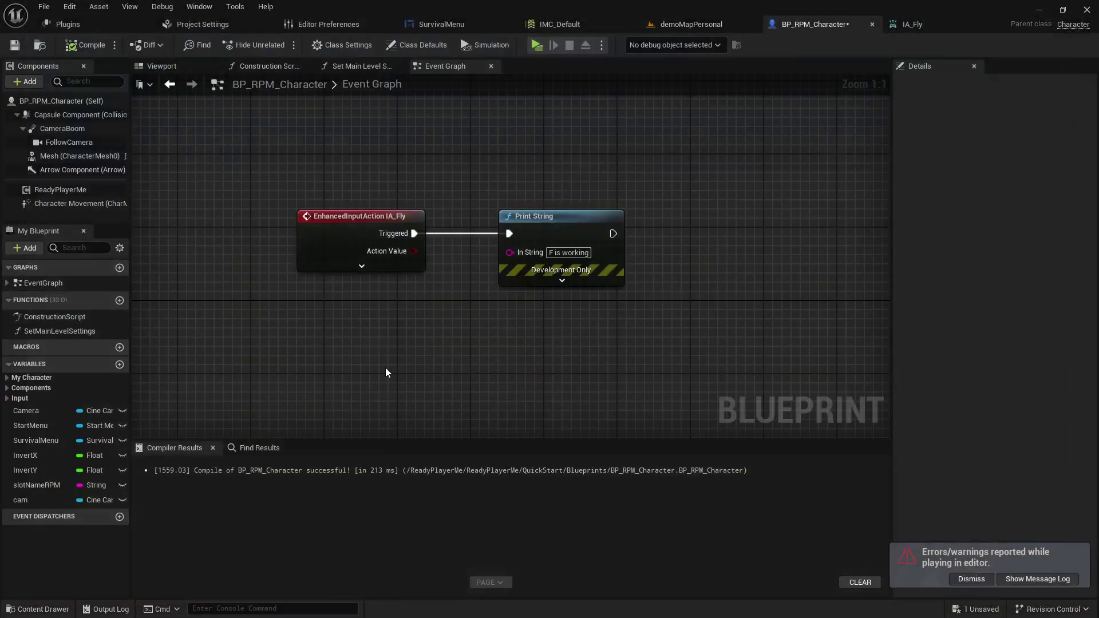
{"action": "scroll", "coordinate": [386, 372], "scroll_direction": "down", "scroll_amount": 2}
{"action": "scroll", "coordinate": [376, 357], "scroll_direction": "down", "scroll_amount": 5}
Step: Add a Cast To PlayerController node off the BeginPlay Sequence's Then 1 output
{"action": "right_click_drag", "start_coordinate": [342, 357], "coordinate": [491, 168]}
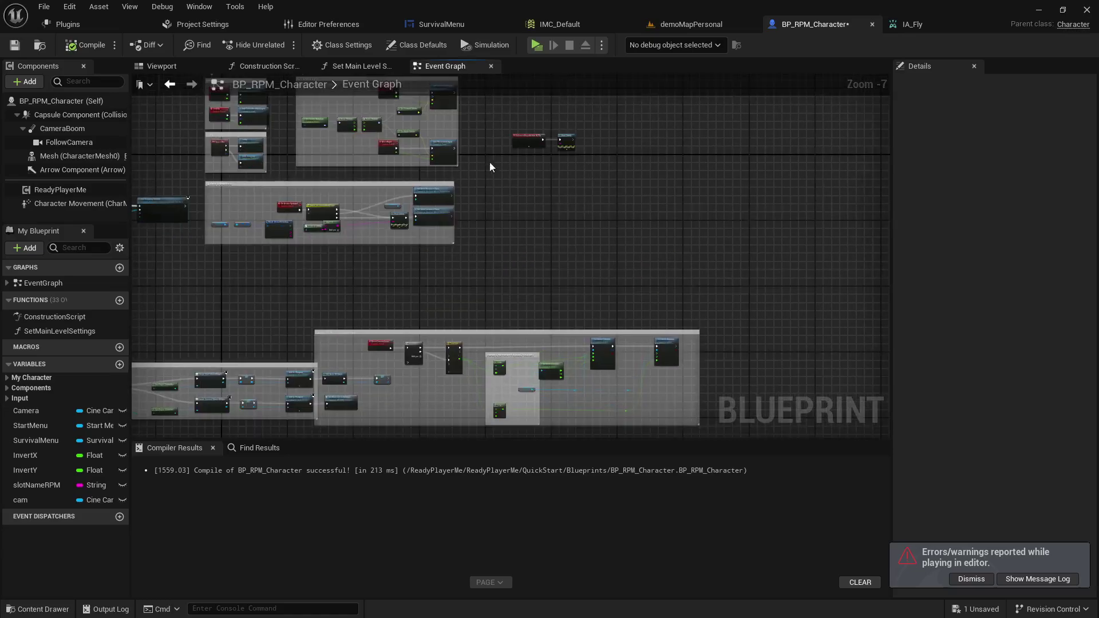
{"action": "scroll", "coordinate": [490, 168], "scroll_direction": "up", "scroll_amount": 3}
{"action": "scroll", "coordinate": [258, 287], "scroll_direction": "up", "scroll_amount": 3}
{"action": "scroll", "coordinate": [312, 265], "scroll_direction": "down", "scroll_amount": 3}
{"action": "scroll", "coordinate": [320, 331], "scroll_direction": "up", "scroll_amount": 2}
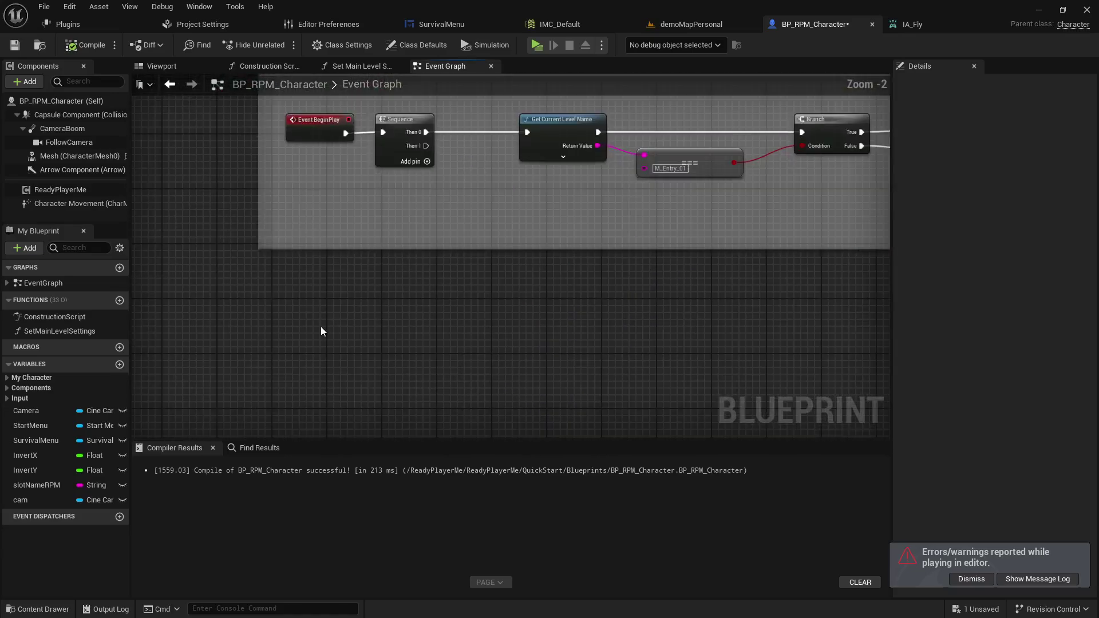
{"action": "mouse_move", "coordinate": [320, 331]}
{"action": "right_mouse_down"}
{"action": "mouse_move", "coordinate": [326, 269]}
{"action": "mouse_move", "coordinate": [281, 266]}
{"action": "right_mouse_up"}
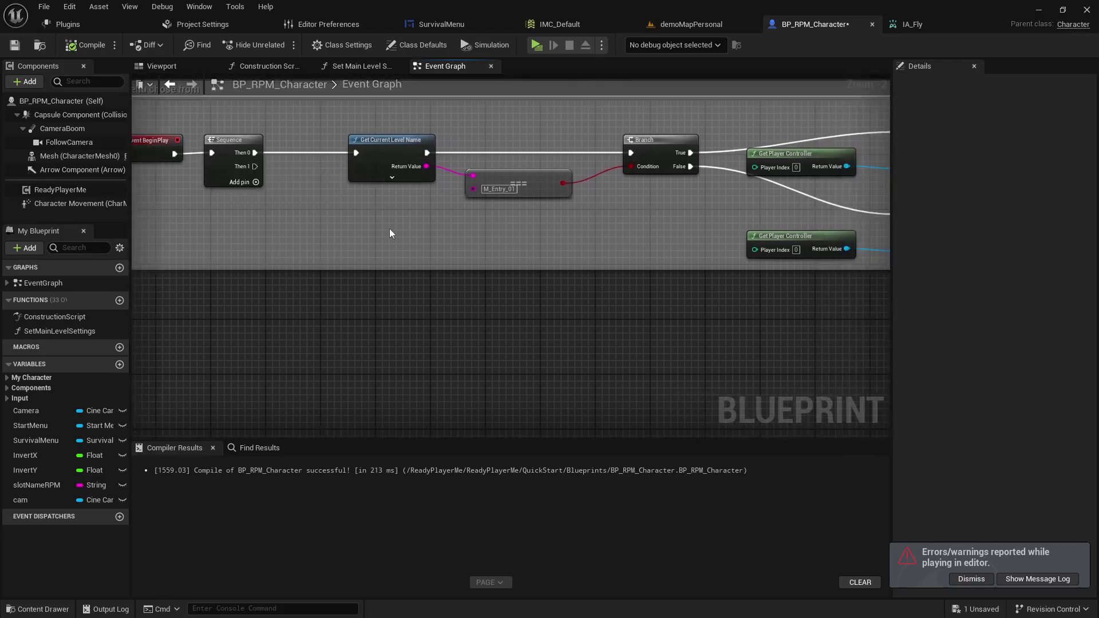
{"action": "right_click_drag", "start_coordinate": [389, 232], "coordinate": [342, 158]}
{"action": "right_click_drag", "start_coordinate": [473, 229], "coordinate": [506, 231]}
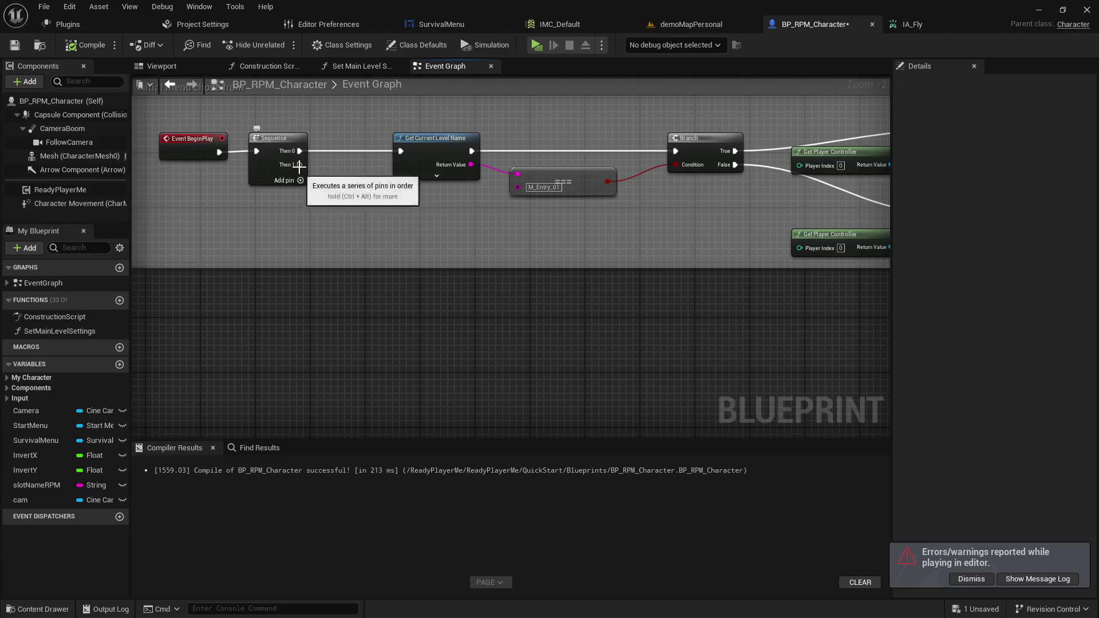
{"action": "left_click_drag", "start_coordinate": [298, 164], "coordinate": [293, 295]}
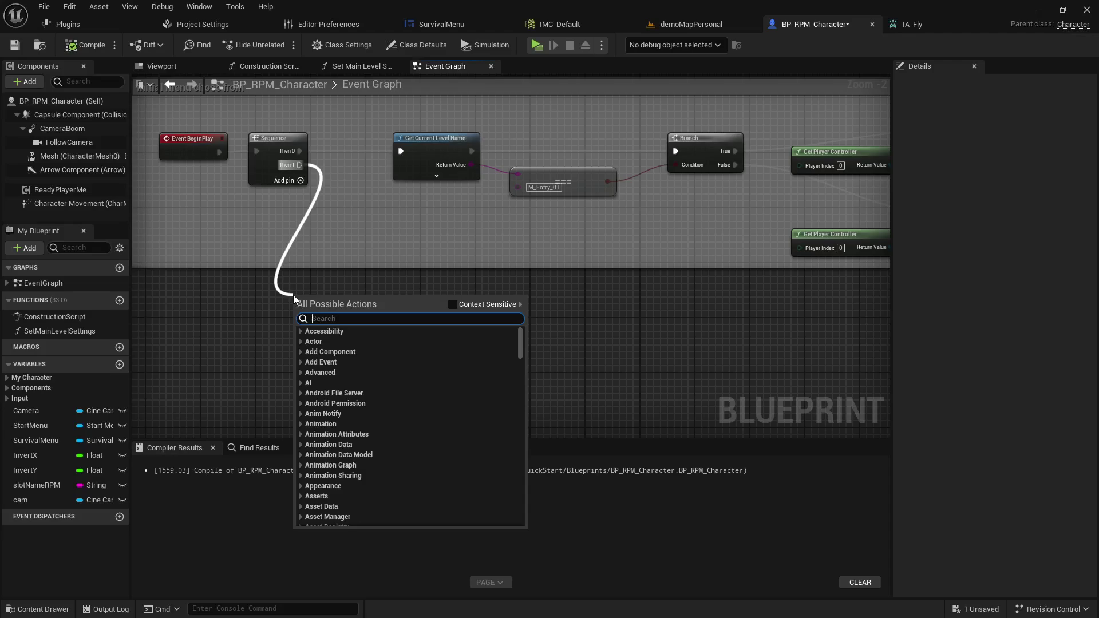
{"action": "type", "text": "cast to"}
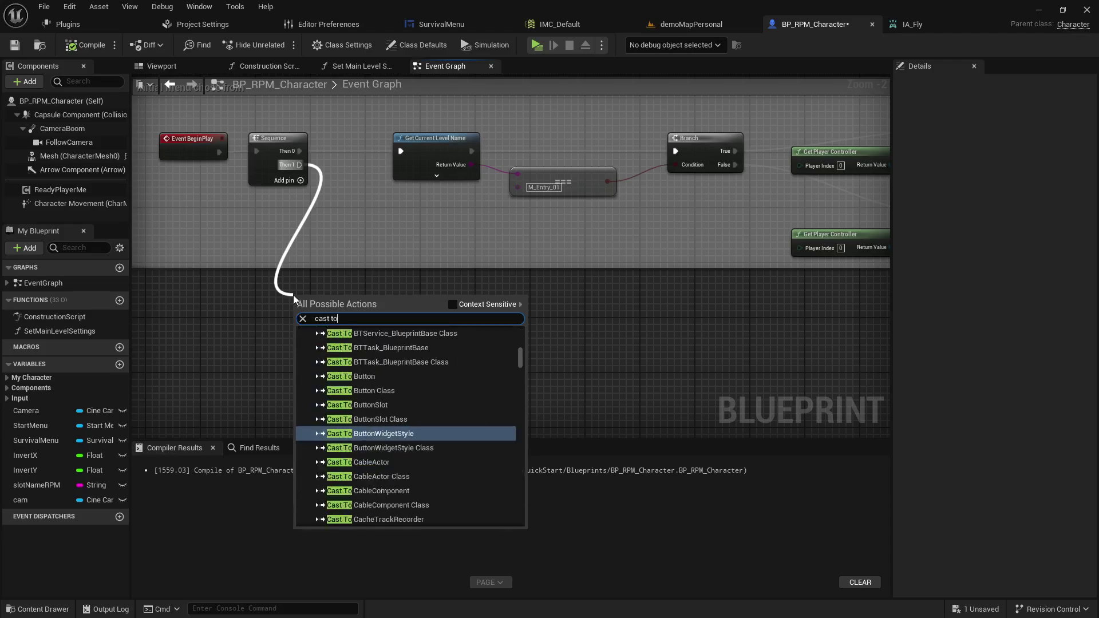
{"action": "type", "text": " pl"}
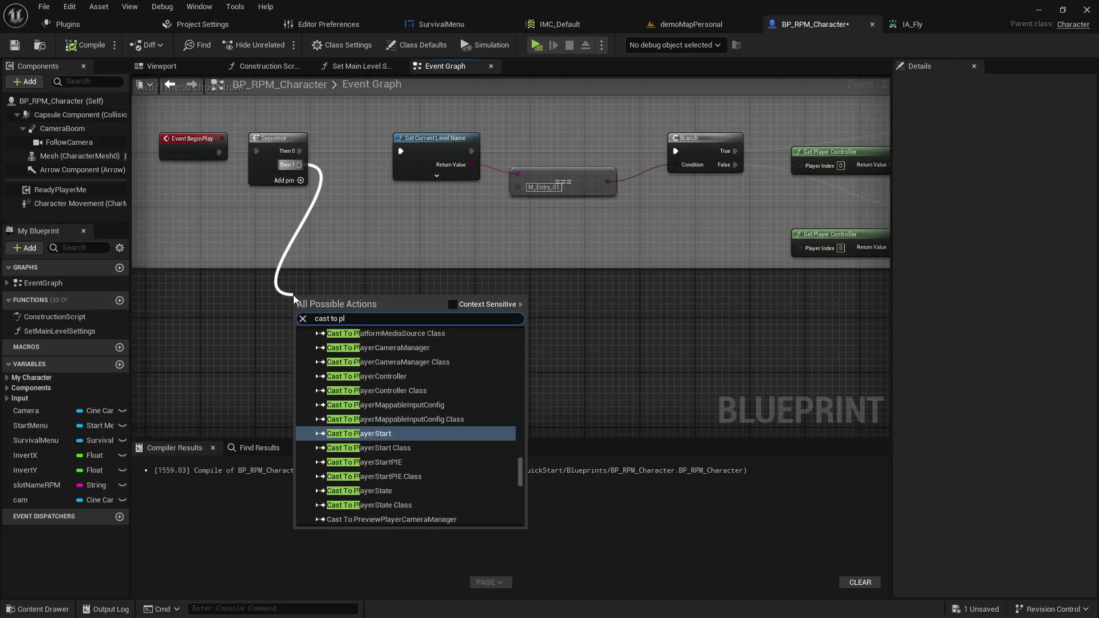
{"action": "type", "text": "ayerc"}
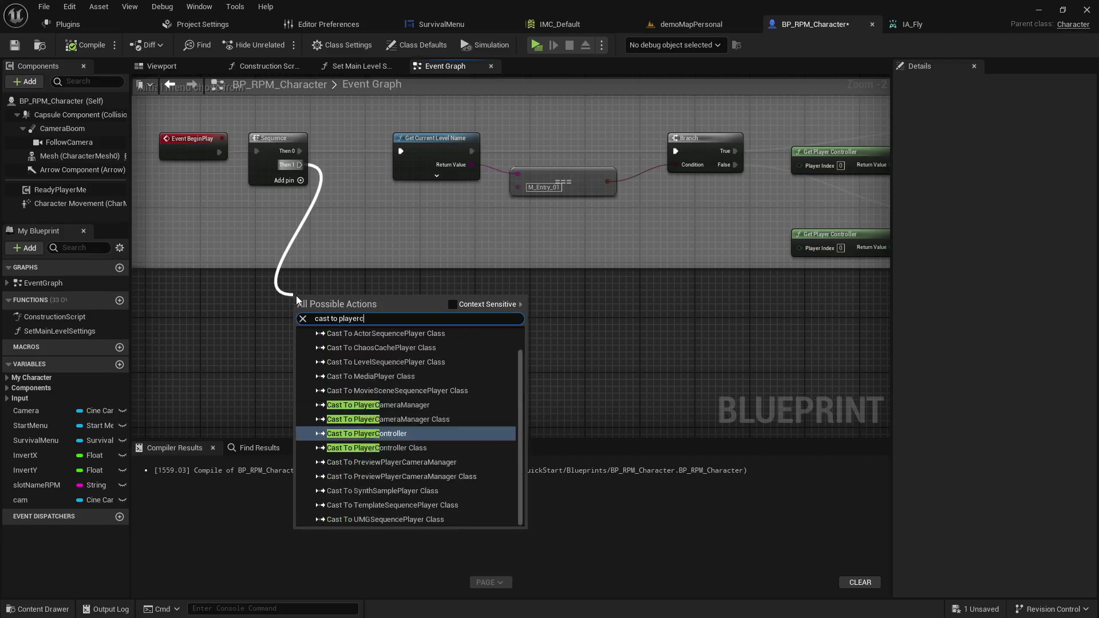
{"action": "left_click", "coordinate": [386, 434]}
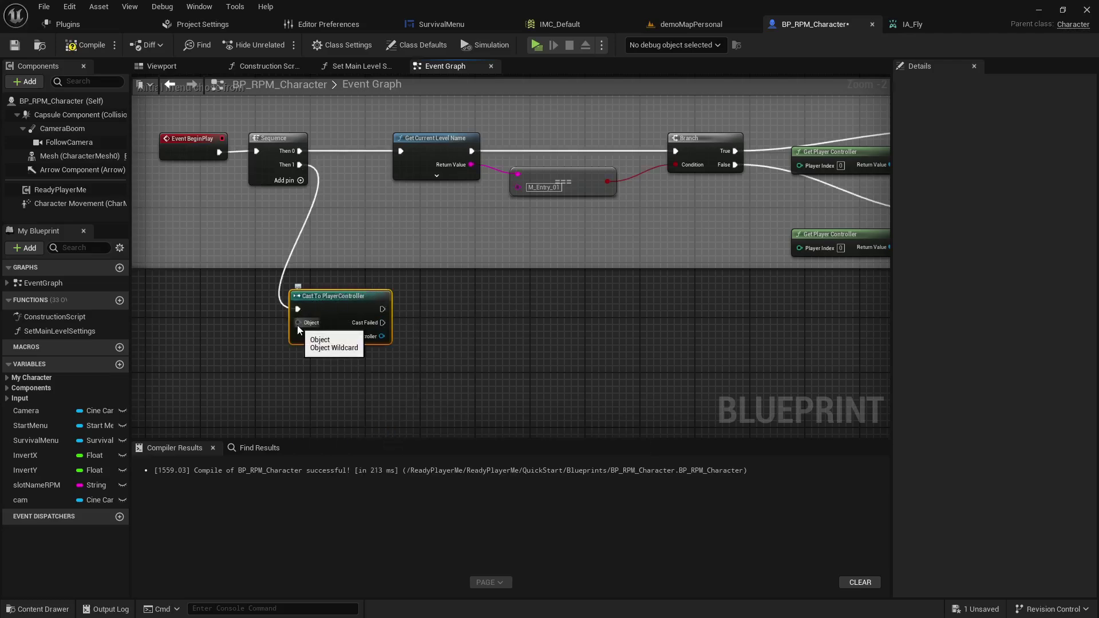
Step: Feed a Get Controller node into the cast's Object pin and tidy the layout
{"action": "left_click_drag", "start_coordinate": [297, 323], "coordinate": [204, 345]}
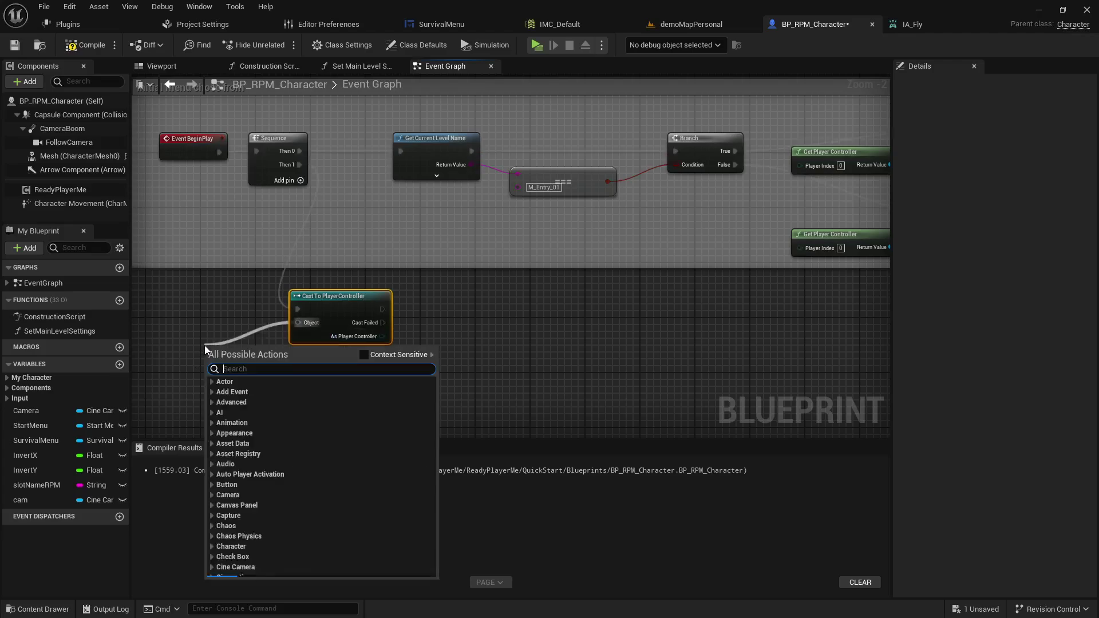
{"action": "type", "text": "get c"}
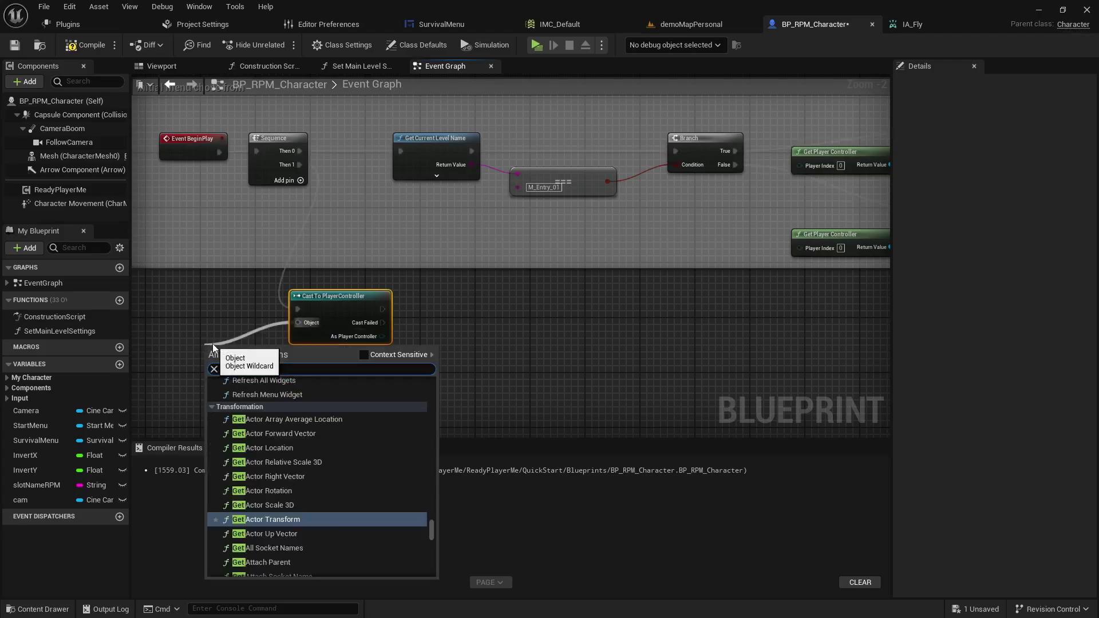
{"action": "type", "text": "ont"}
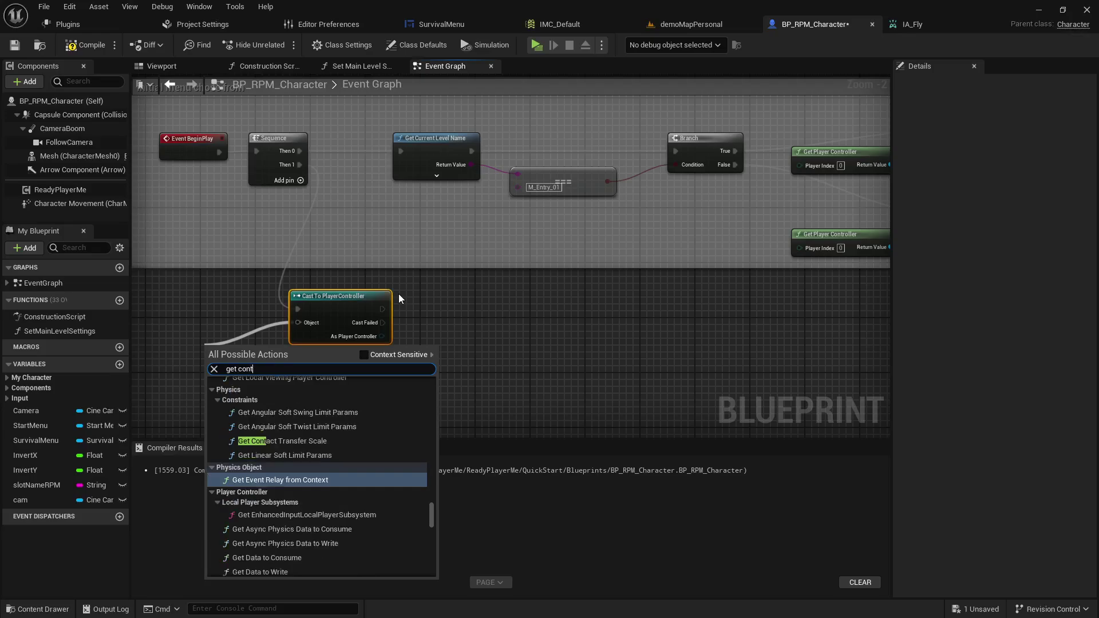
{"action": "type", "text": "r"}
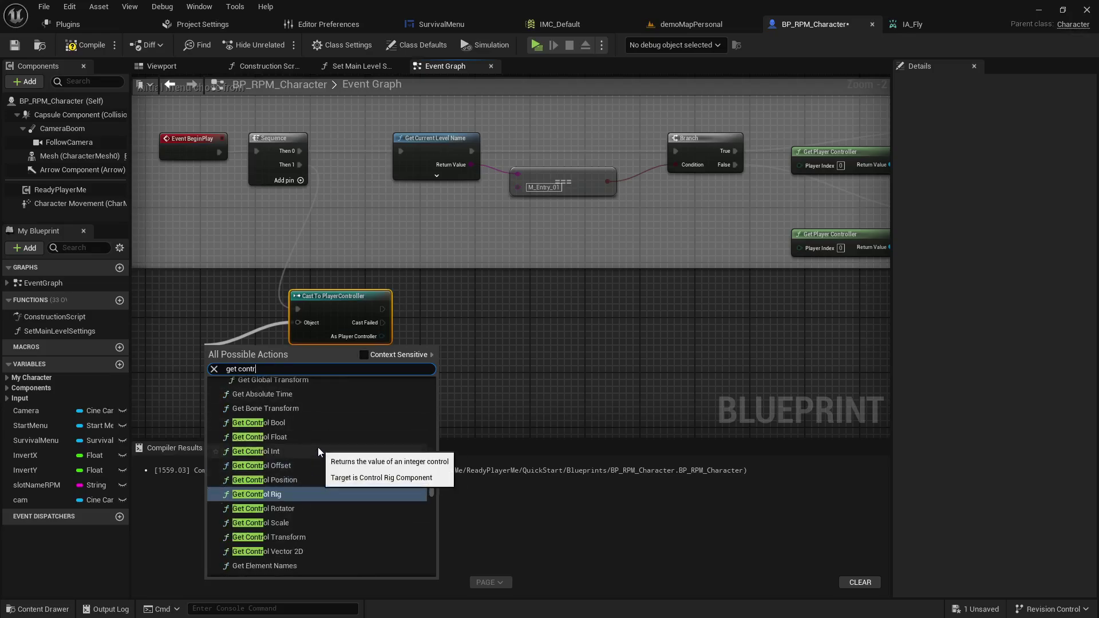
{"action": "type", "text": "oll"}
{"action": "left_click", "coordinate": [364, 355]}
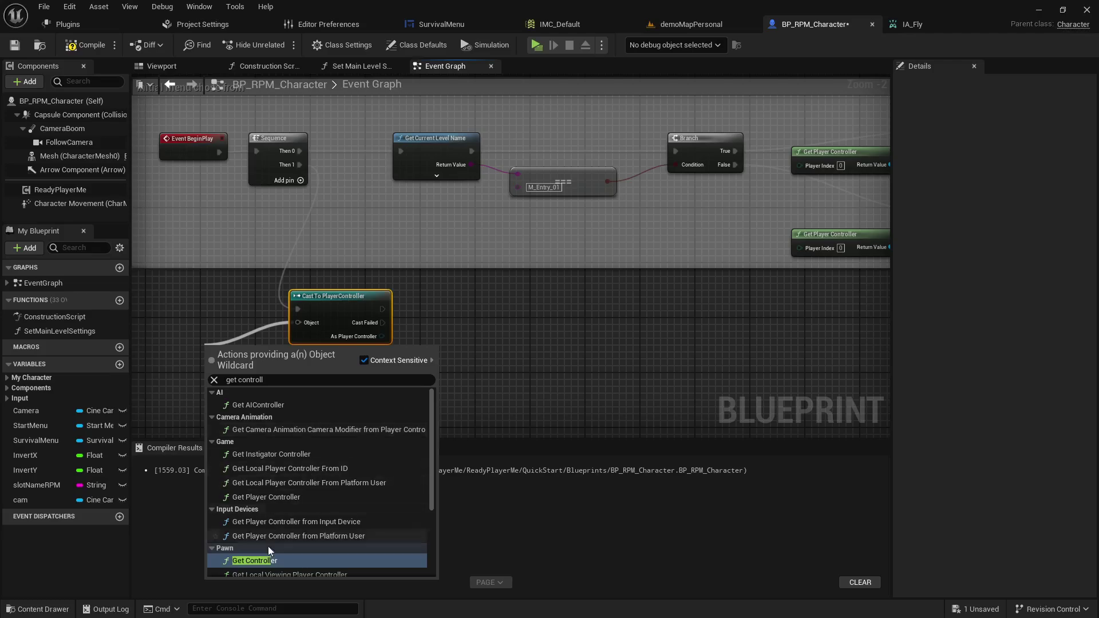
{"action": "left_click", "coordinate": [268, 550]}
{"action": "left_click_drag", "start_coordinate": [245, 349], "coordinate": [198, 351]}
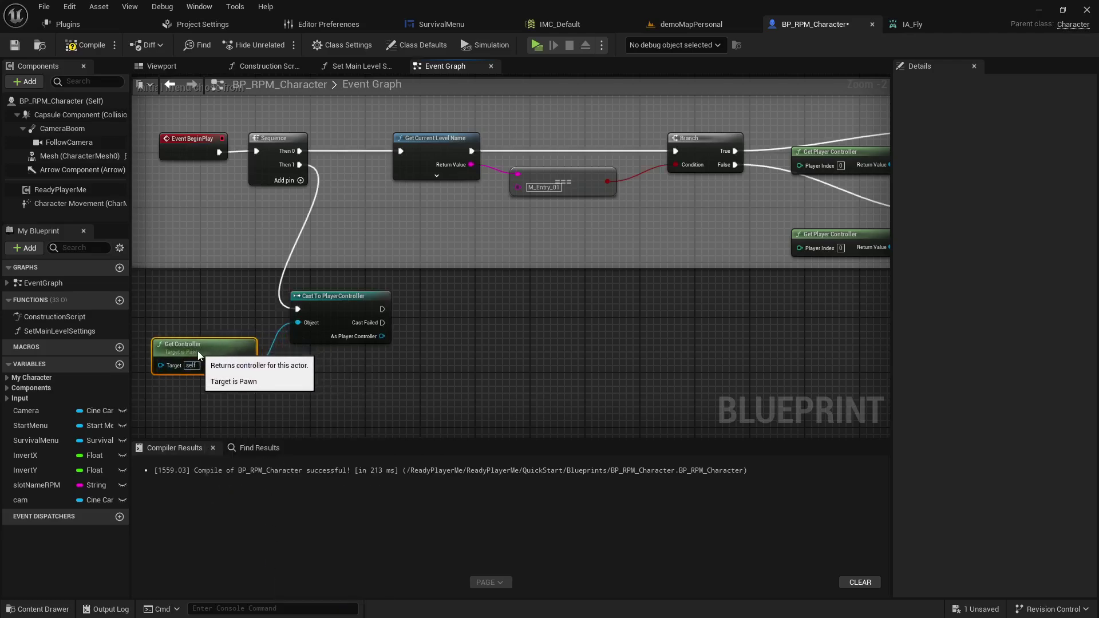
{"action": "left_click", "coordinate": [307, 365]}
{"action": "right_click_drag", "start_coordinate": [448, 325], "coordinate": [377, 316]}
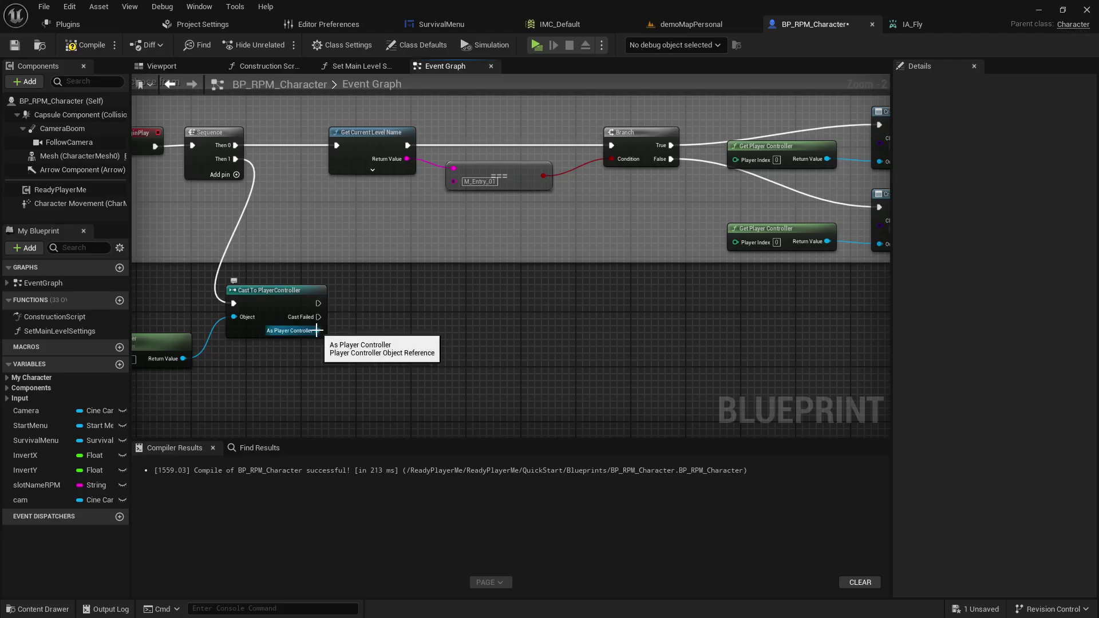
{"action": "left_click_drag", "start_coordinate": [316, 331], "coordinate": [348, 353]}
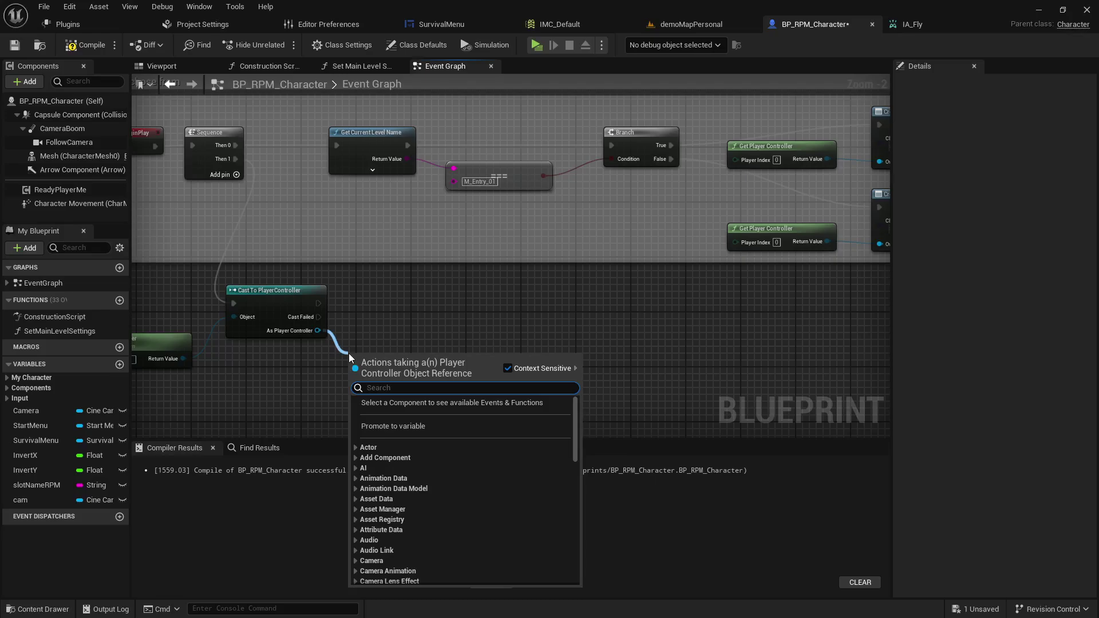
{"action": "type", "text": "en"}
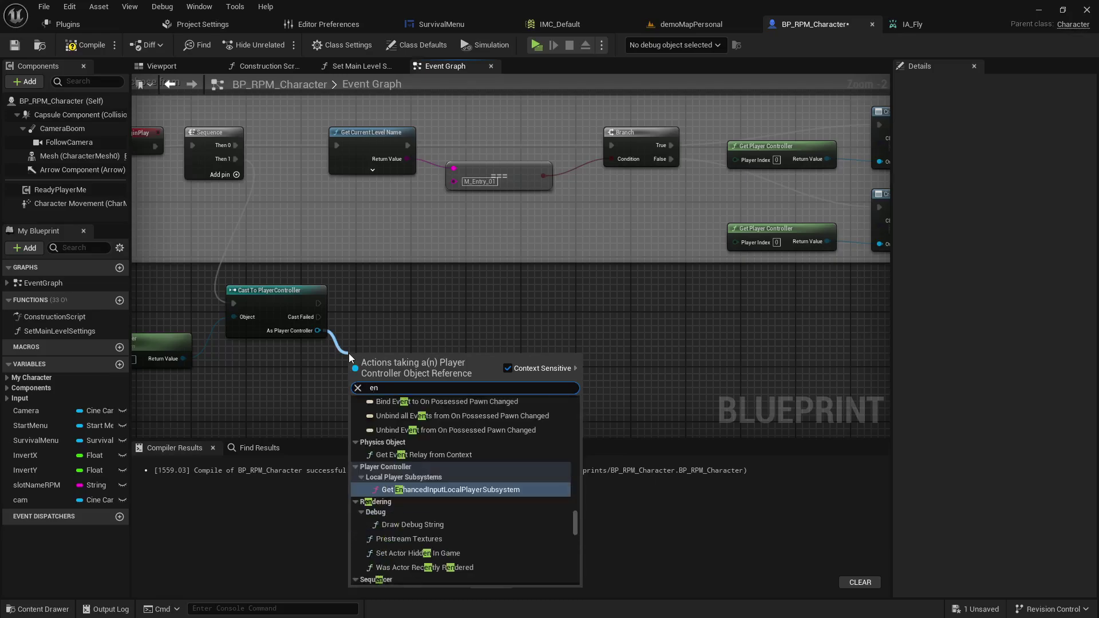
{"action": "type", "text": "ha"}
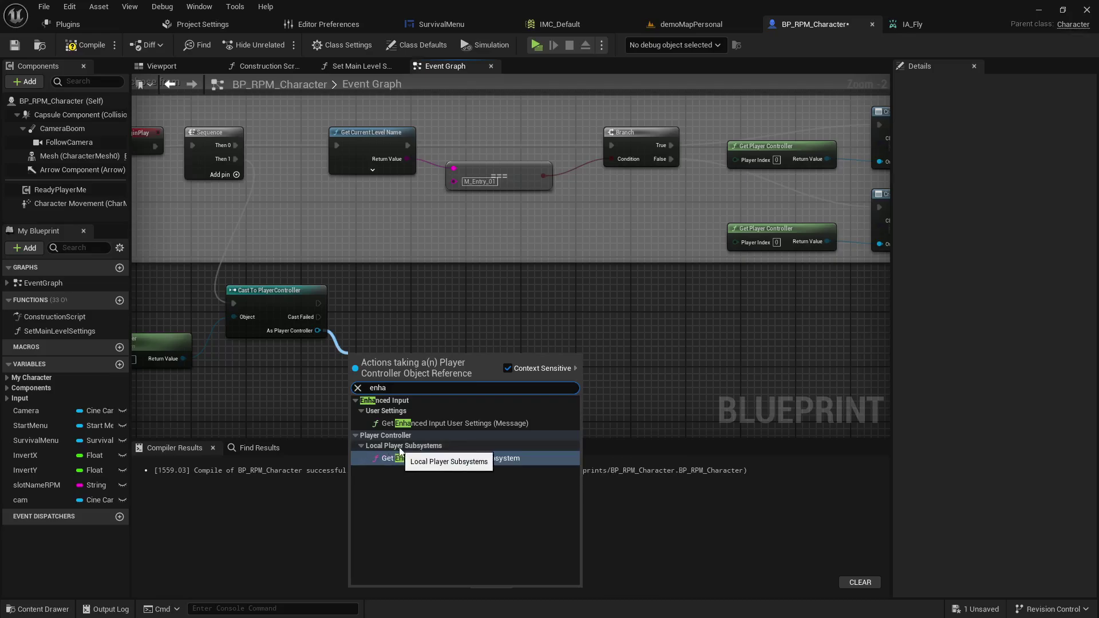
Step: Add a Get EnhancedInputLocalPlayerSubsystem node off the As Player Controller pin
{"action": "left_click", "coordinate": [426, 457]}
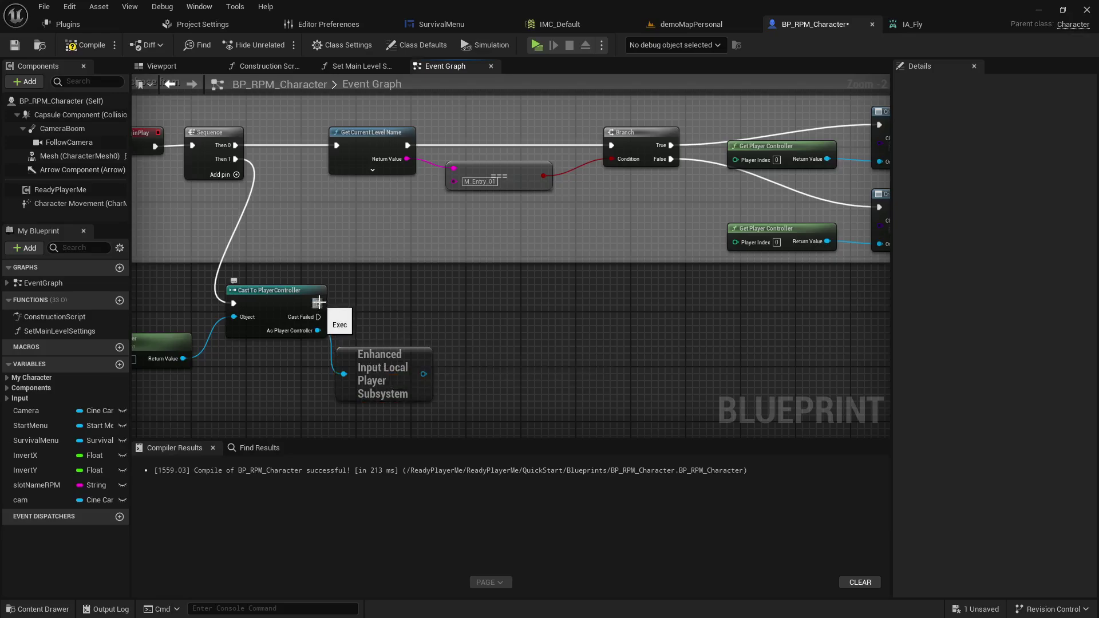
Step: Add an Is Valid macro after the cast's success output and nudge it into place
{"action": "left_click_drag", "start_coordinate": [317, 303], "coordinate": [503, 294]}
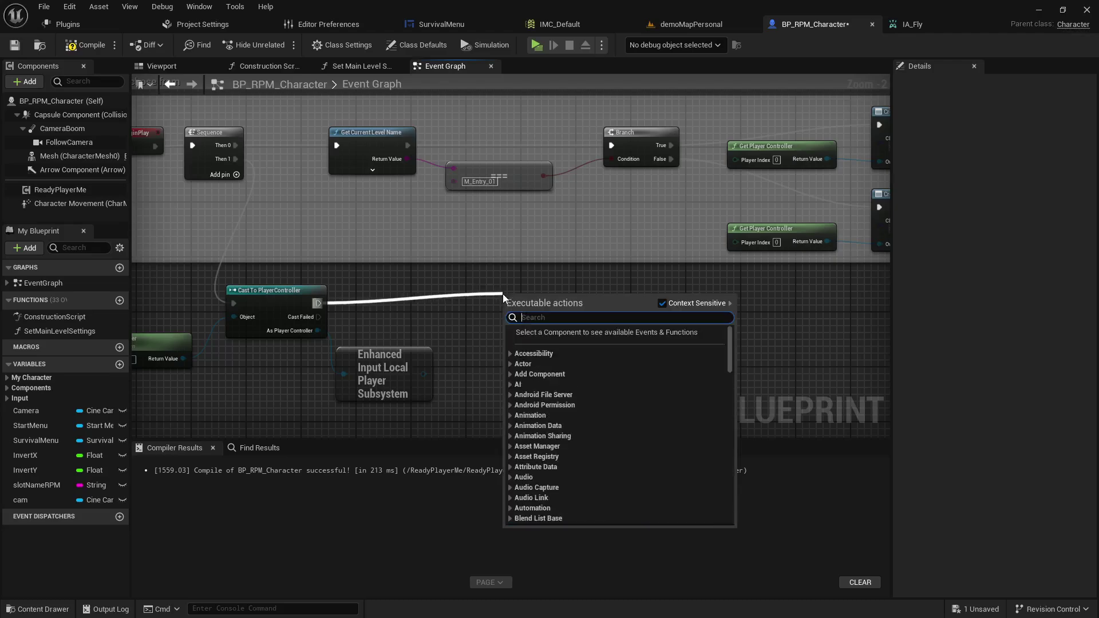
{"action": "type", "text": "isv"}
{"action": "type", "text": "ali"}
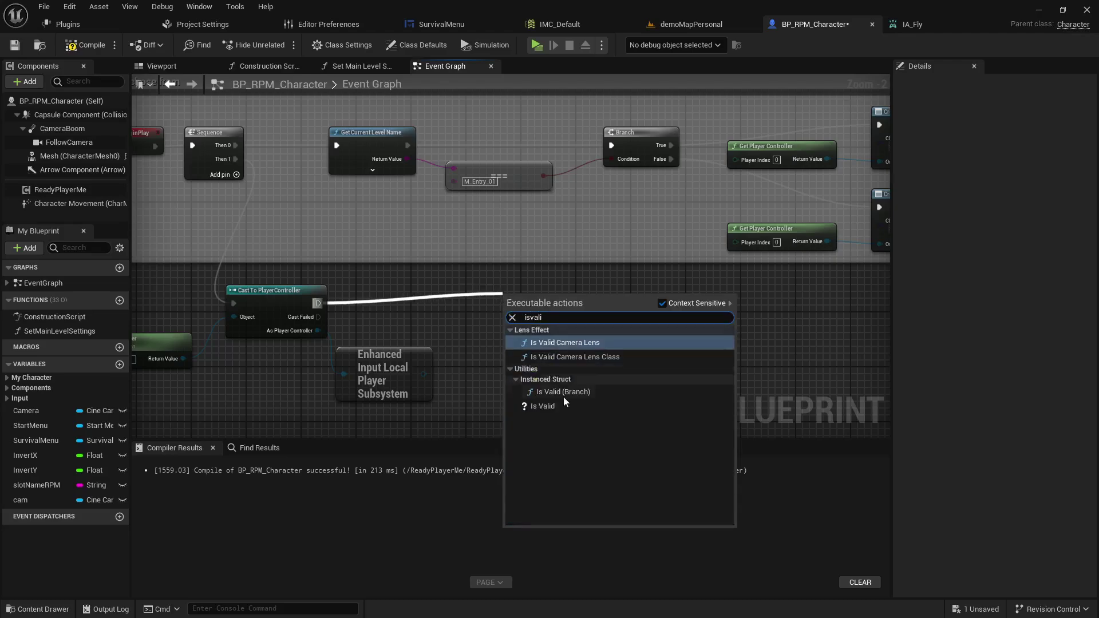
{"action": "left_click", "coordinate": [526, 408]}
{"action": "left_click_drag", "start_coordinate": [544, 305], "coordinate": [528, 300]}
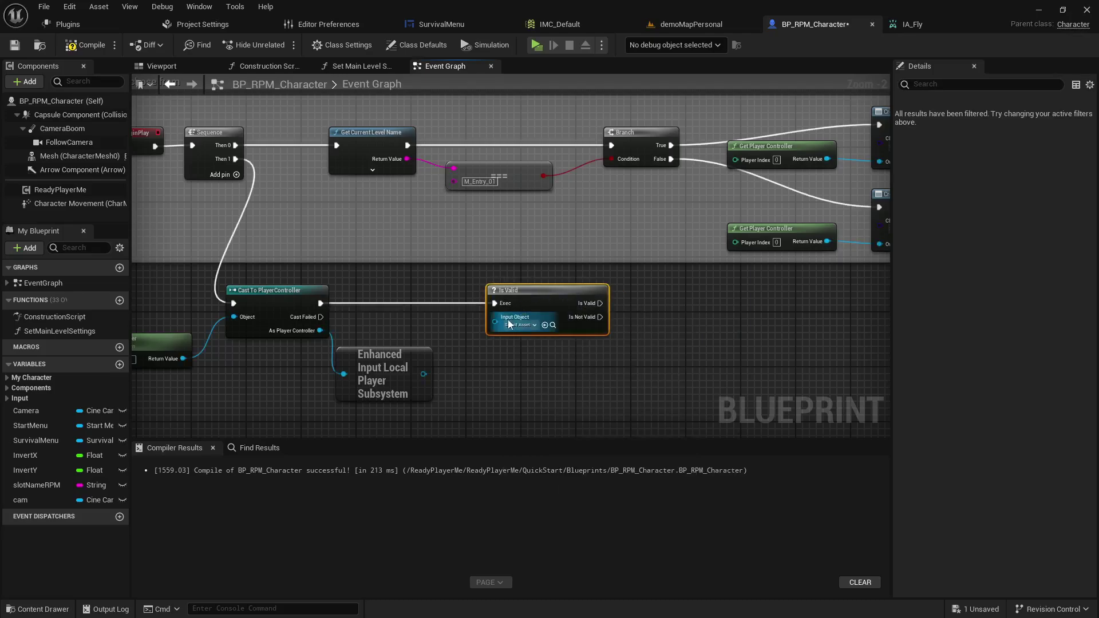
{"action": "left_click", "coordinate": [609, 365]}
{"action": "mouse_move", "coordinate": [609, 365]}
{"action": "right_mouse_down"}
{"action": "mouse_move", "coordinate": [497, 371]}
{"action": "mouse_move", "coordinate": [510, 341]}
{"action": "right_mouse_up"}
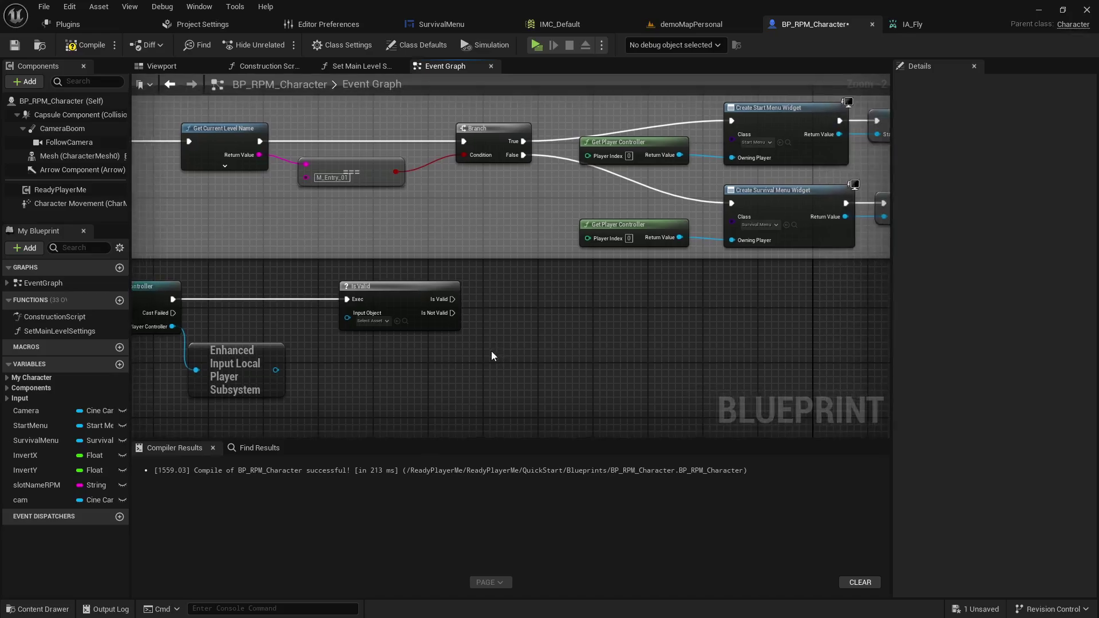
Step: Place an Add Mapping Context node with Context Sensitive off and wire Is Valid's output to it
{"action": "right_click", "coordinate": [488, 340]}
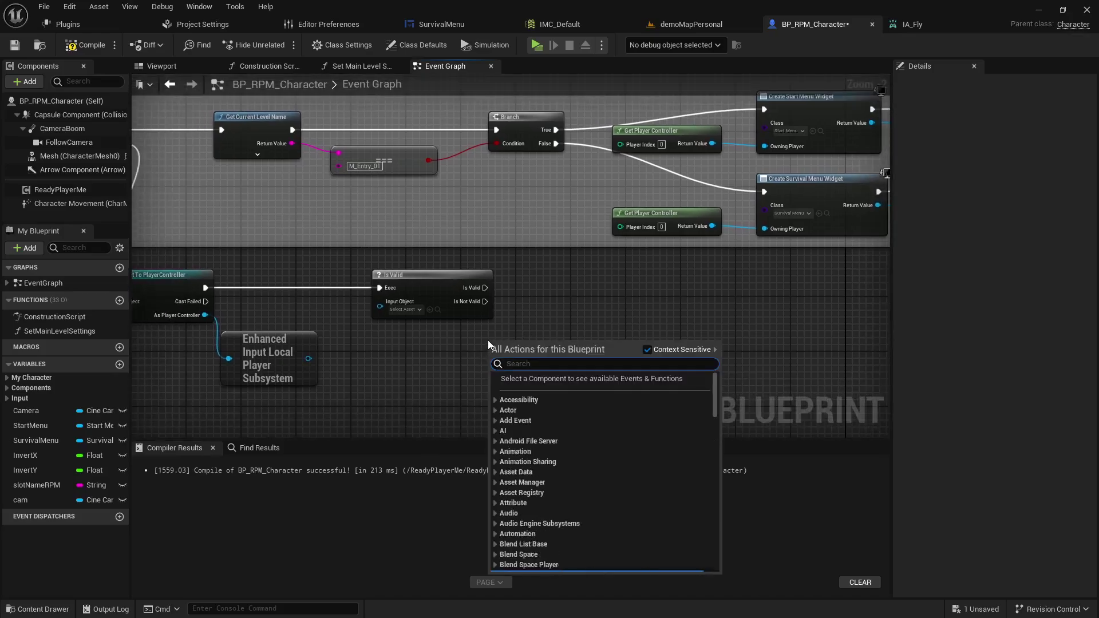
{"action": "type", "text": "add"}
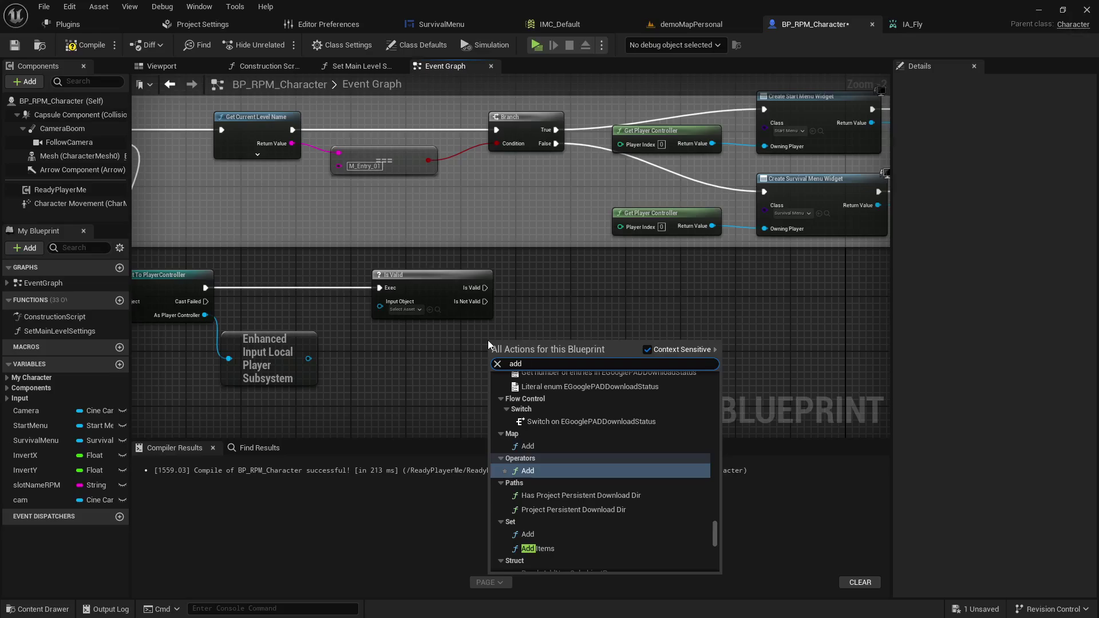
{"action": "type", "text": " mappik="}
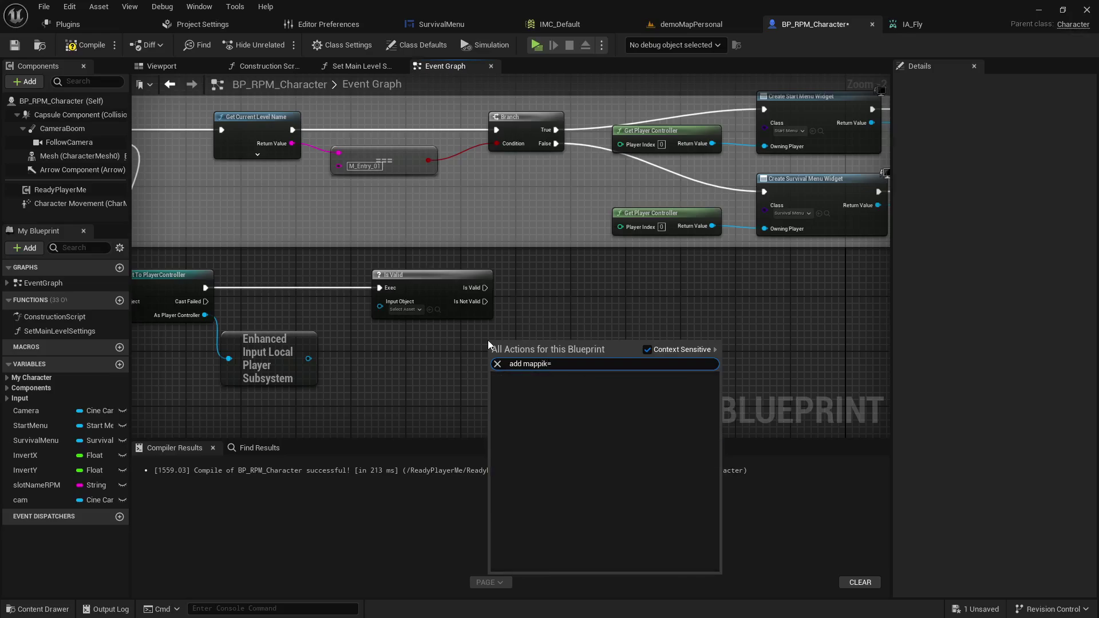
{"action": "key", "text": "BackSpace"}
{"action": "type", "text": "ng"}
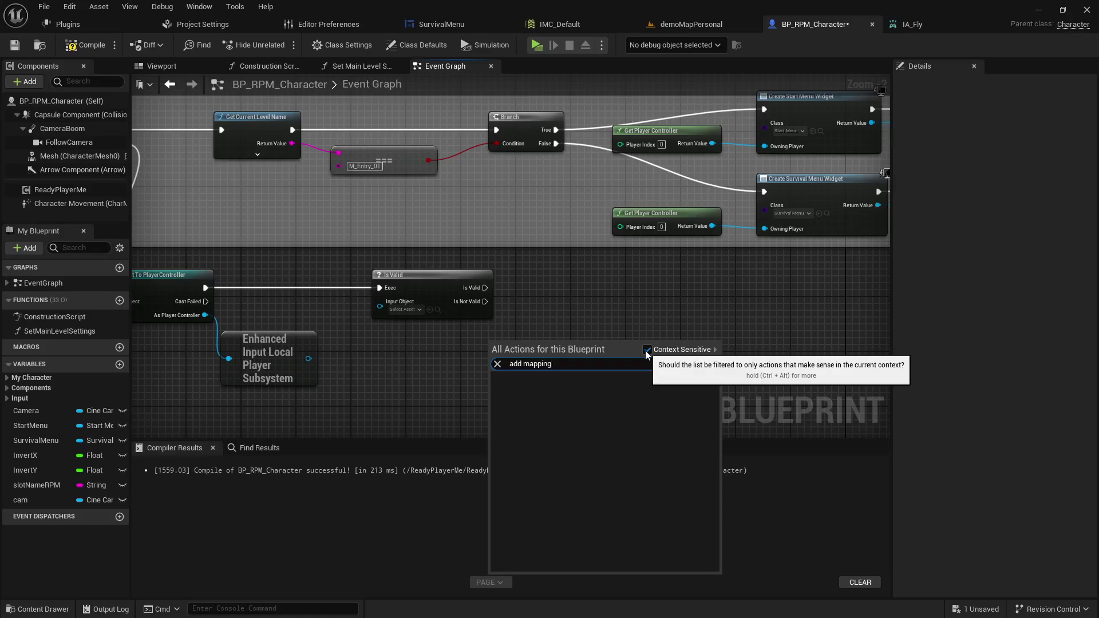
{"action": "left_click", "coordinate": [645, 351]}
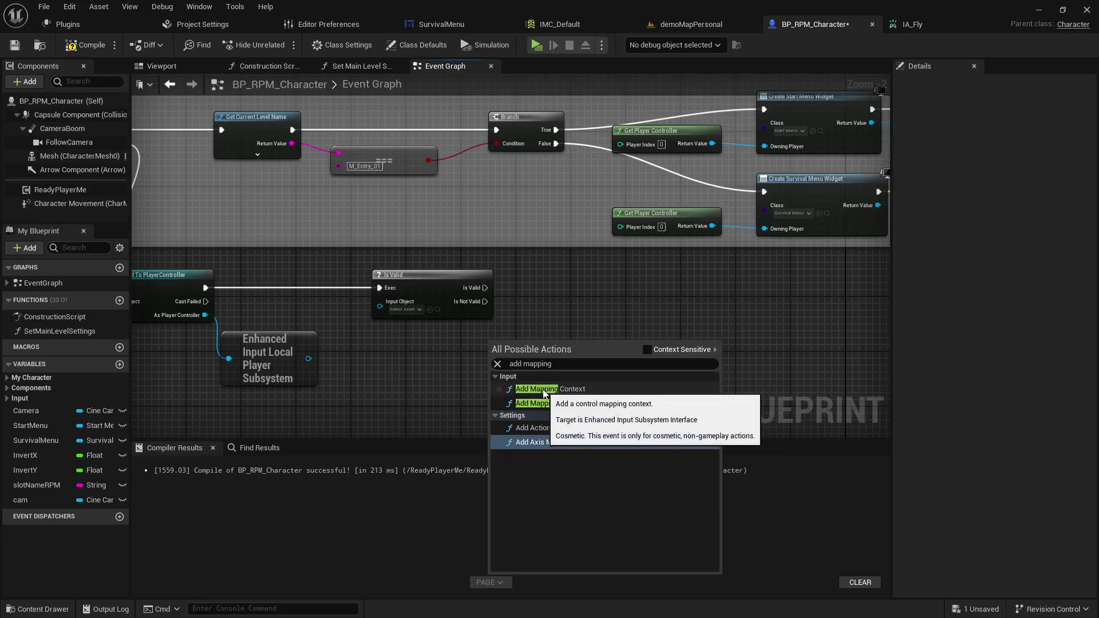
{"action": "left_click", "coordinate": [556, 389]}
{"action": "left_click_drag", "start_coordinate": [514, 363], "coordinate": [570, 294]}
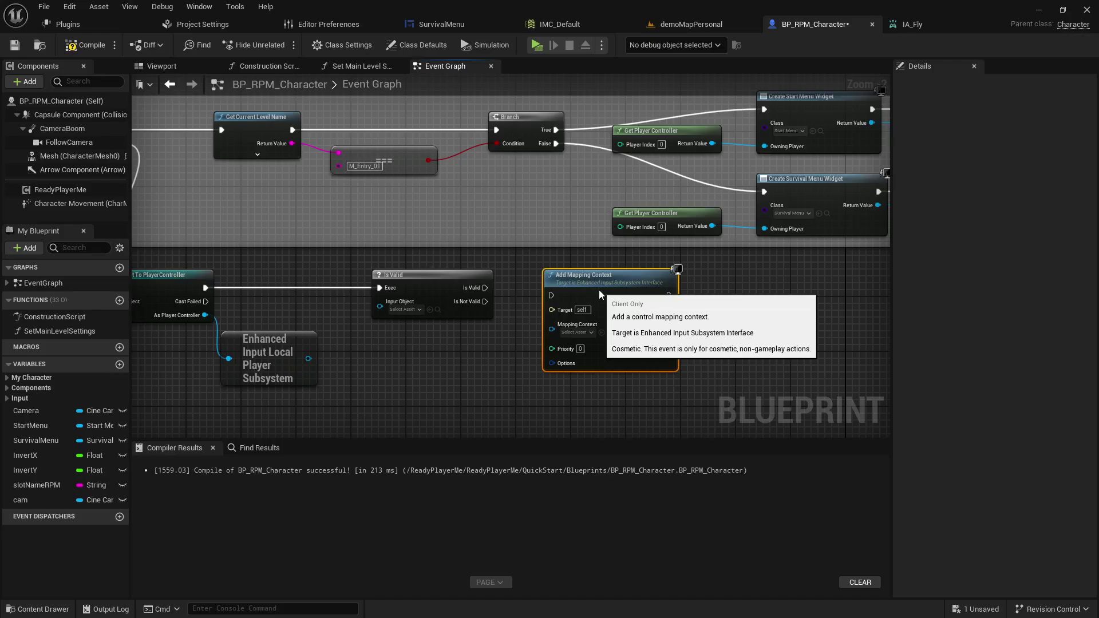
{"action": "mouse_move", "coordinate": [483, 287]}
{"action": "left_mouse_down"}
{"action": "mouse_move", "coordinate": [551, 295]}
{"action": "mouse_move", "coordinate": [561, 277]}
{"action": "left_mouse_up"}
Step: Connect the Enhanced Input subsystem to Add Mapping Context's Target and Is Valid's Input Object
{"action": "right_click_drag", "start_coordinate": [487, 365], "coordinate": [522, 361]}
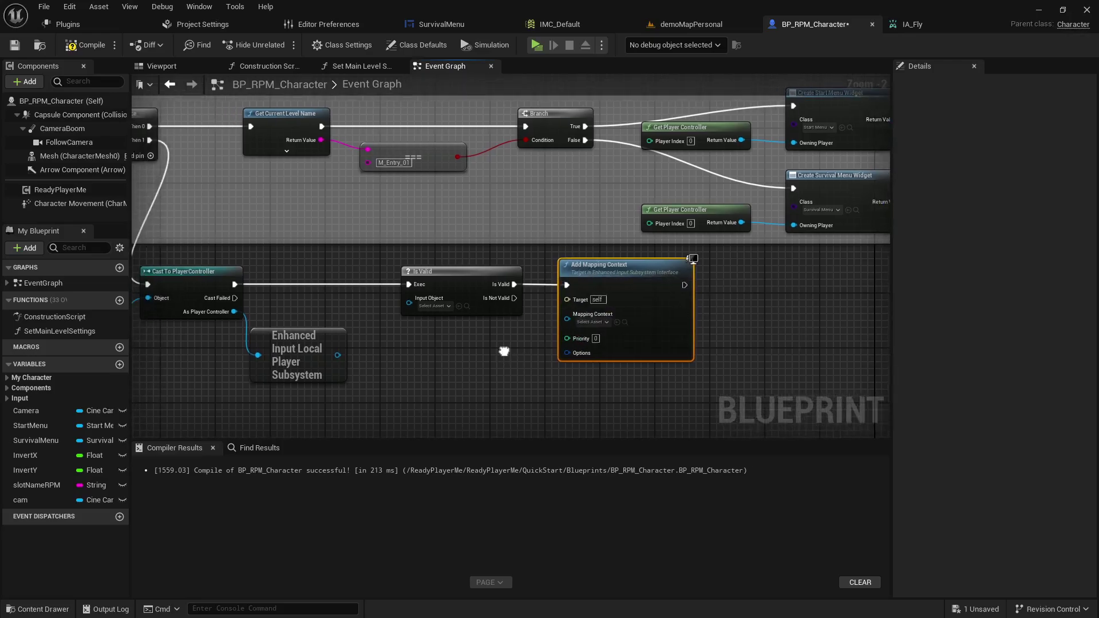
{"action": "mouse_move", "coordinate": [573, 299]}
{"action": "left_mouse_down"}
{"action": "mouse_move", "coordinate": [423, 335]}
{"action": "mouse_move", "coordinate": [309, 338]}
{"action": "mouse_move", "coordinate": [344, 354]}
{"action": "left_mouse_up"}
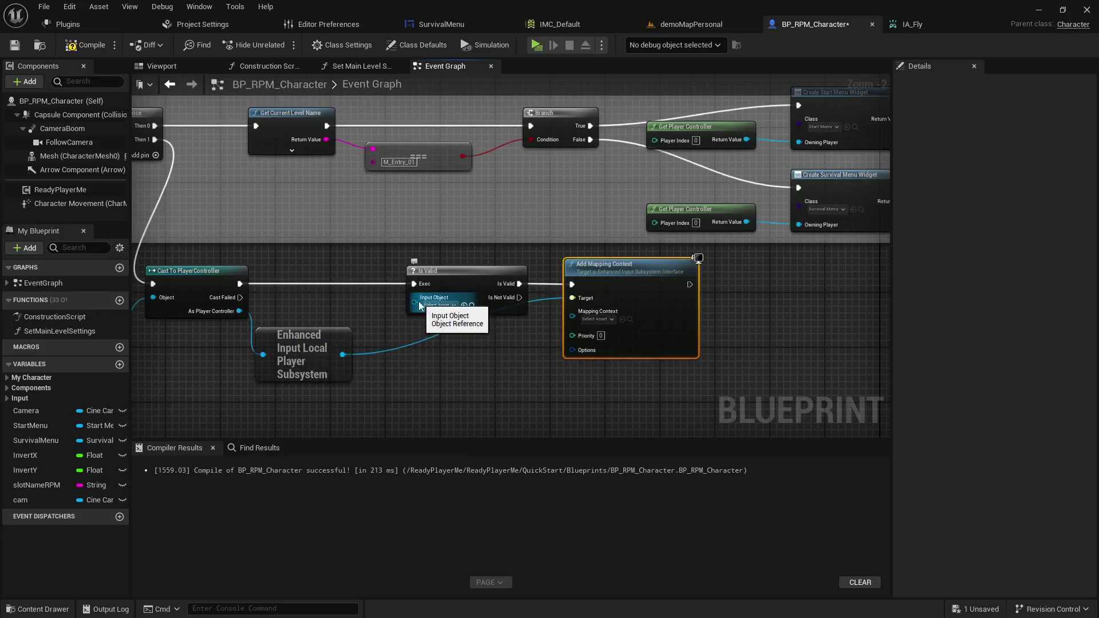
{"action": "left_click_drag", "start_coordinate": [413, 300], "coordinate": [343, 355]}
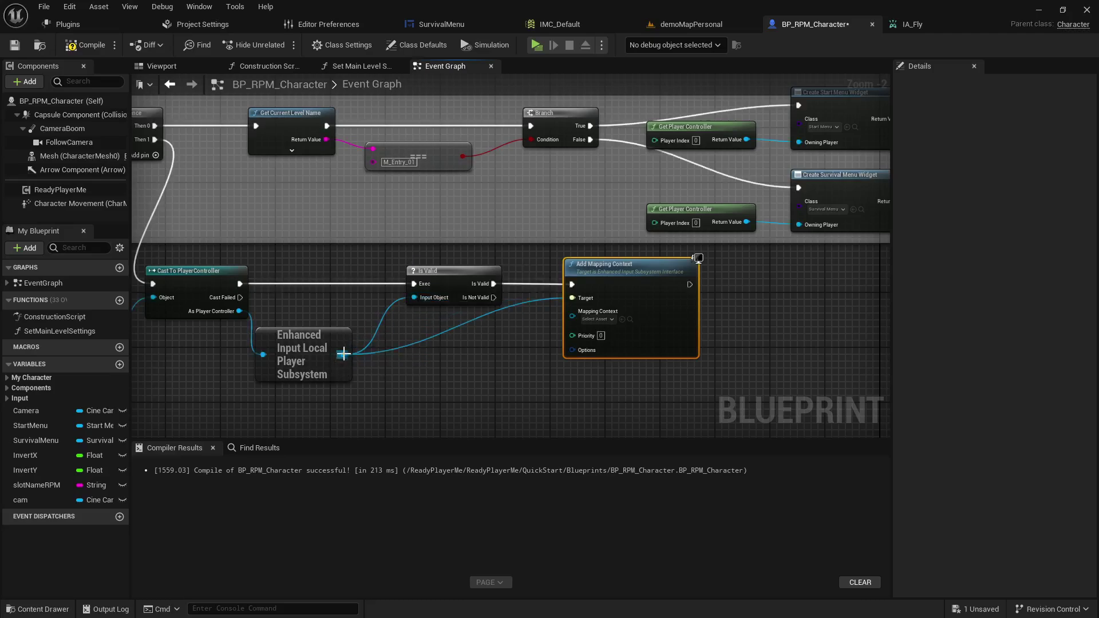
{"action": "right_click_drag", "start_coordinate": [420, 363], "coordinate": [397, 360]}
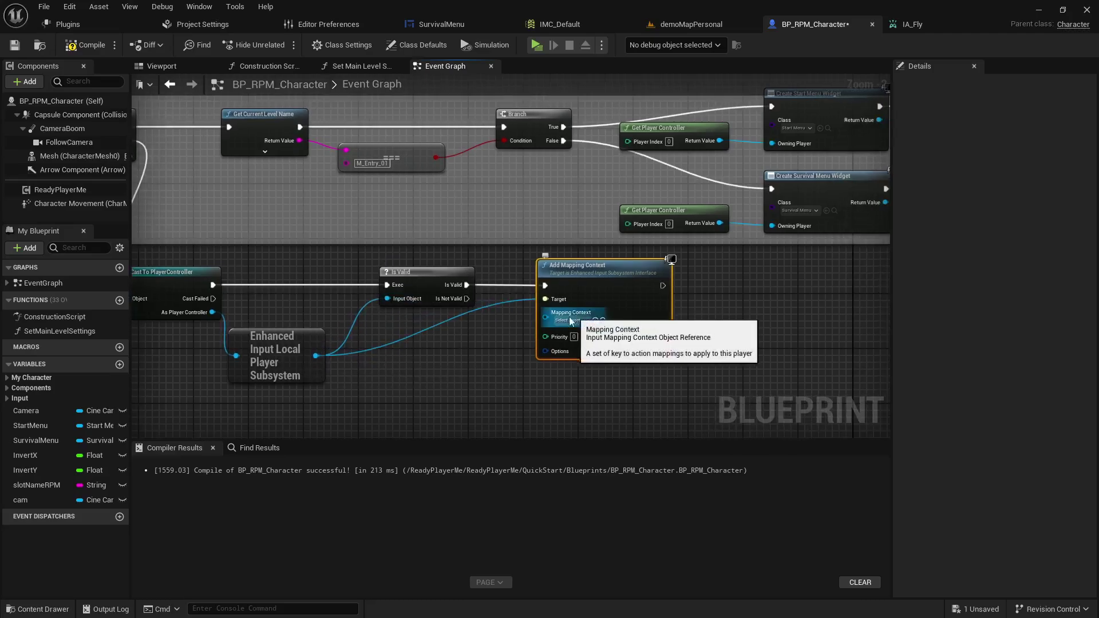
Step: Set Add Mapping Context's Mapping Context to IMC_Default and compile the character Blueprint
{"action": "key", "text": "ctrl+space"}
{"action": "double_click", "coordinate": [382, 476]}
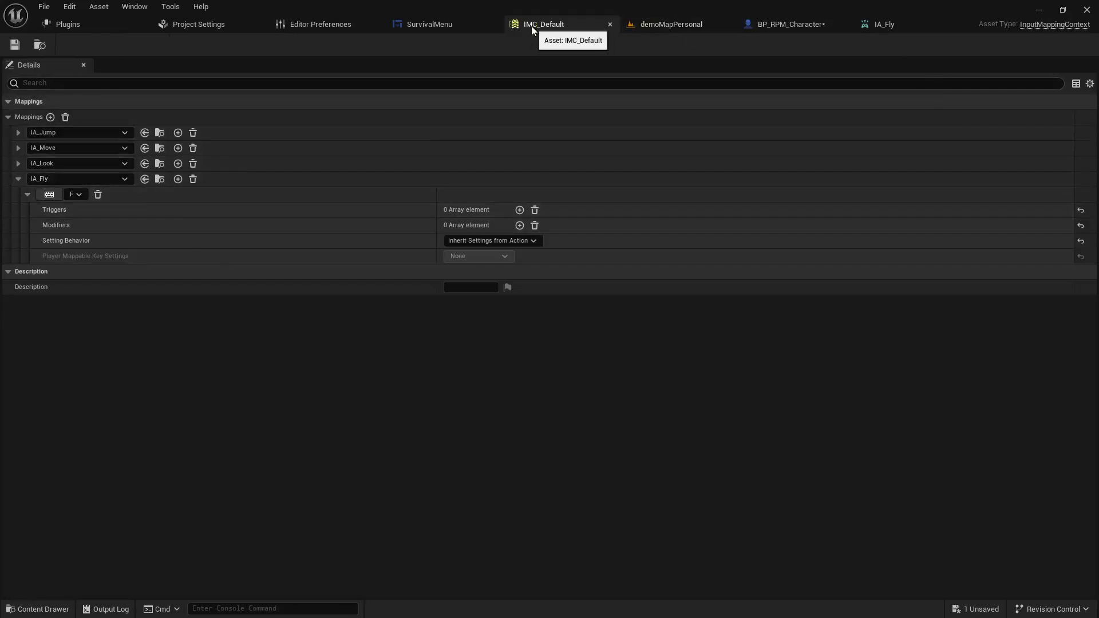
{"action": "left_click", "coordinate": [812, 27]}
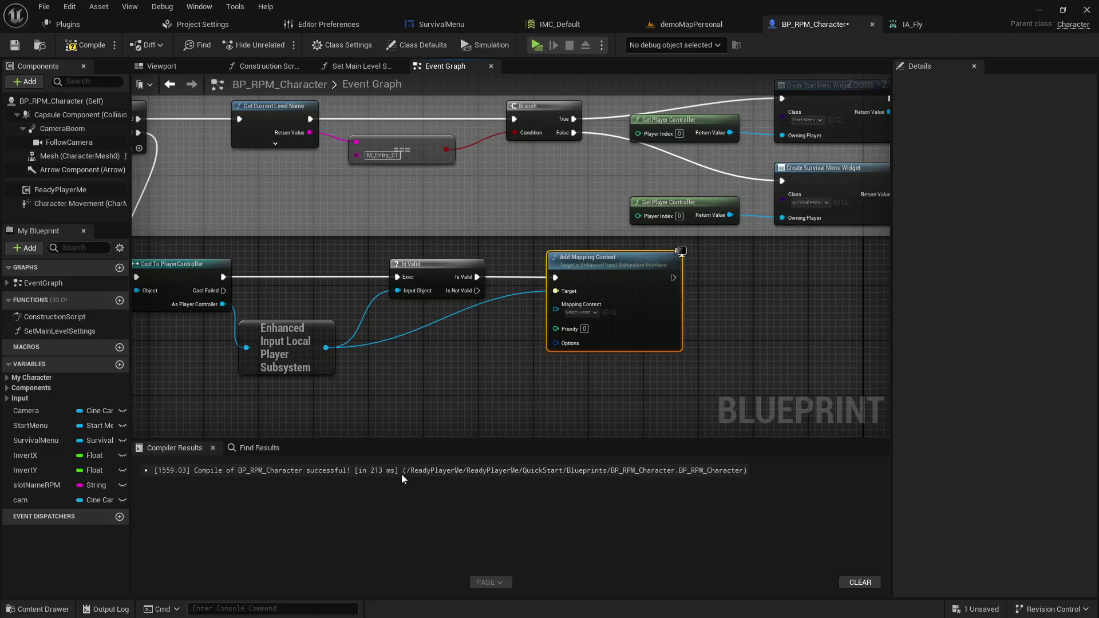
{"action": "key", "text": "ctrl+space"}
{"action": "left_click", "coordinate": [561, 324]}
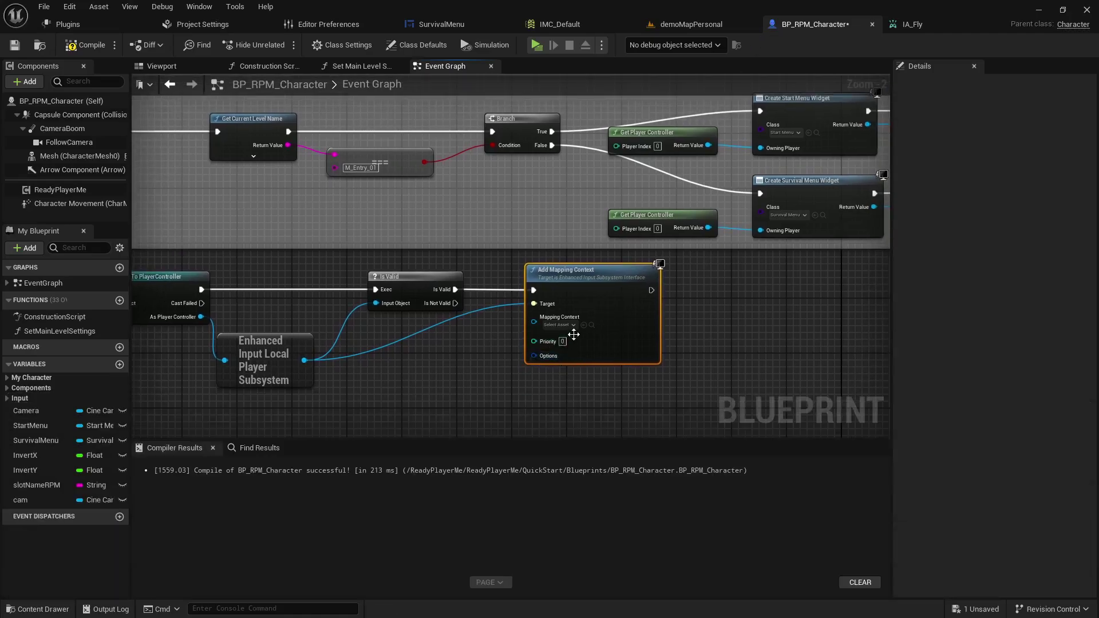
{"action": "left_click", "coordinate": [579, 398]}
{"action": "right_click_drag", "start_coordinate": [535, 402], "coordinate": [483, 400]}
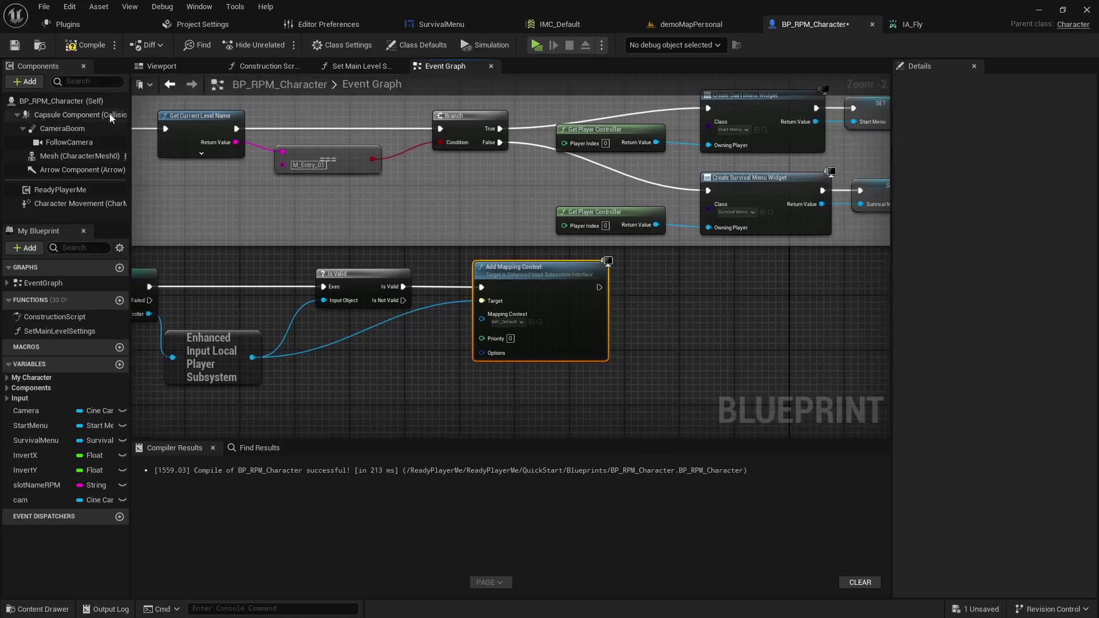
{"action": "left_click", "coordinate": [84, 46]}
{"action": "scroll", "coordinate": [405, 329], "scroll_direction": "down", "scroll_amount": 1}
{"action": "right_click_drag", "start_coordinate": [327, 331], "coordinate": [525, 321]}
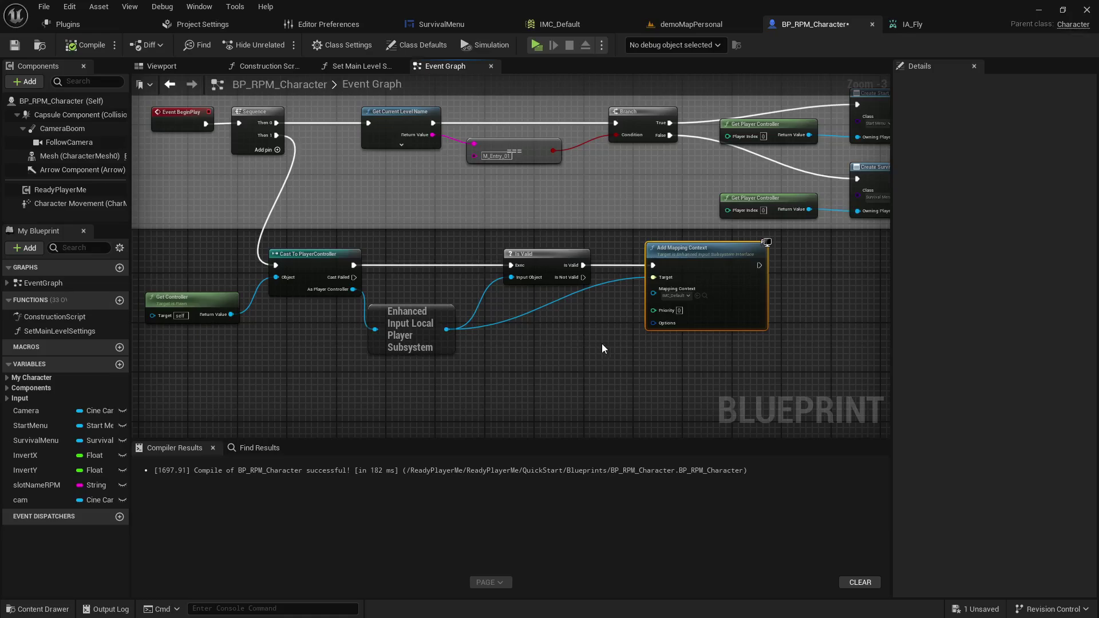
{"action": "right_click_drag", "start_coordinate": [602, 344], "coordinate": [664, 353]}
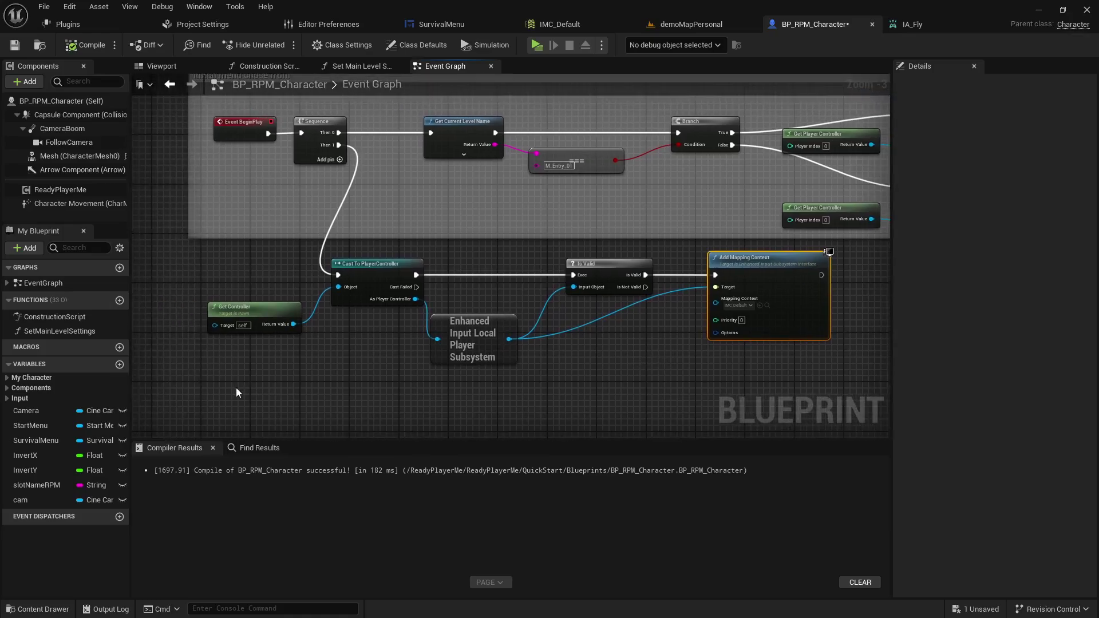
Step: Play-test the level, pressing F twice to print 'F is working', then stop the session
{"action": "left_click", "coordinate": [691, 25]}
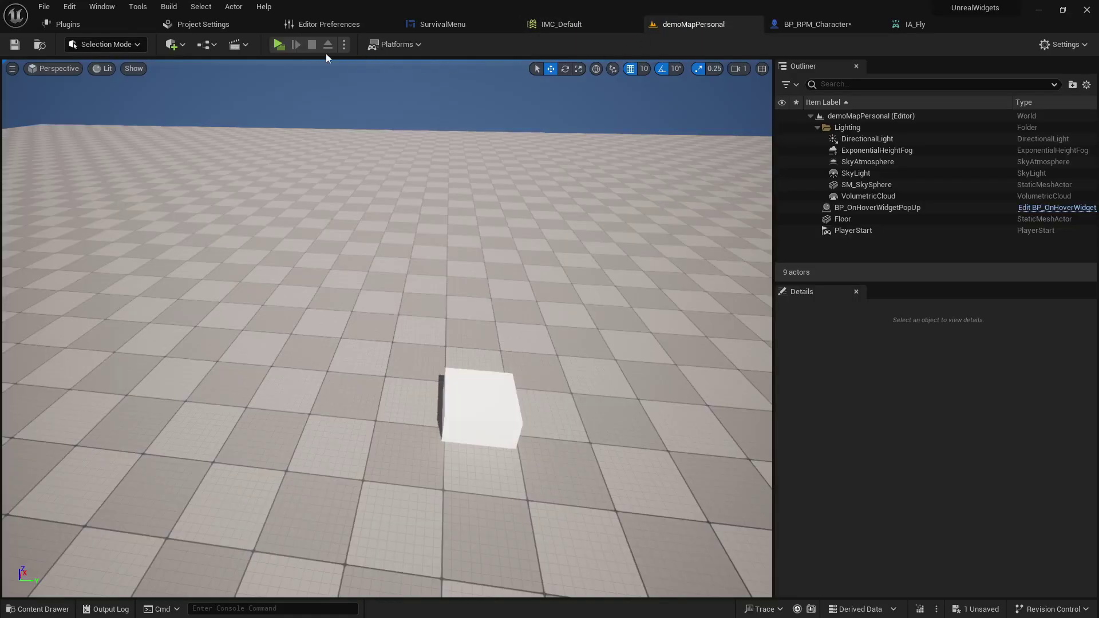
{"action": "left_click", "coordinate": [275, 47]}
{"action": "left_click", "coordinate": [526, 174]}
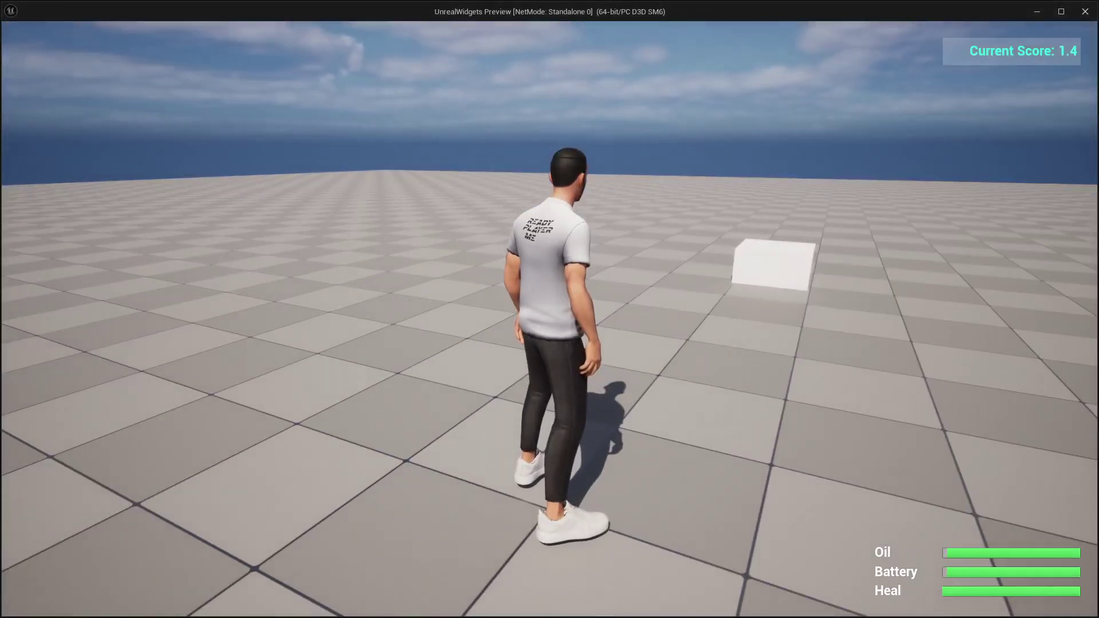
{"action": "key", "text": "f"}
{"action": "key", "text": "f"}
{"action": "key", "text": "f"}
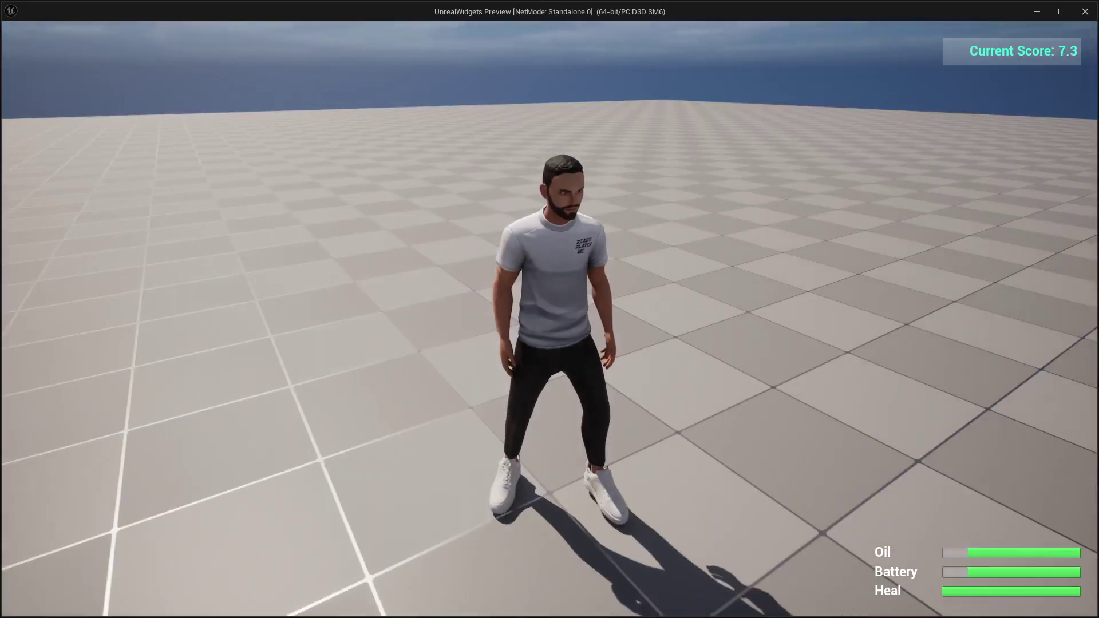
{"action": "key", "text": "f"}
{"action": "key", "text": "f"}
{"action": "key", "text": "f"}
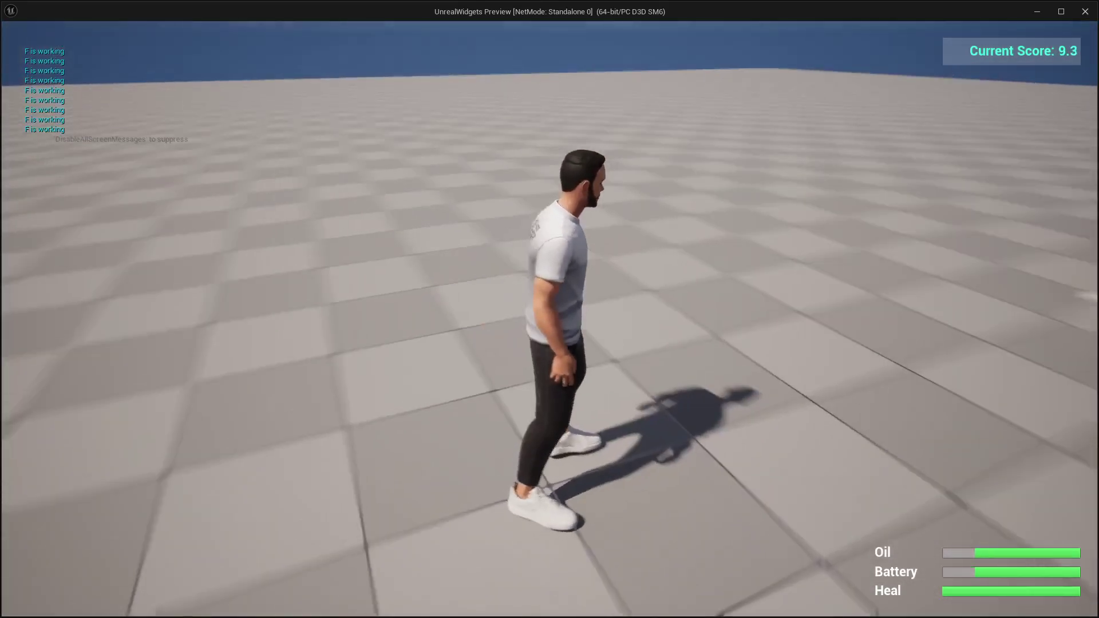
{"action": "key", "text": "space"}
{"action": "key", "text": "space"}
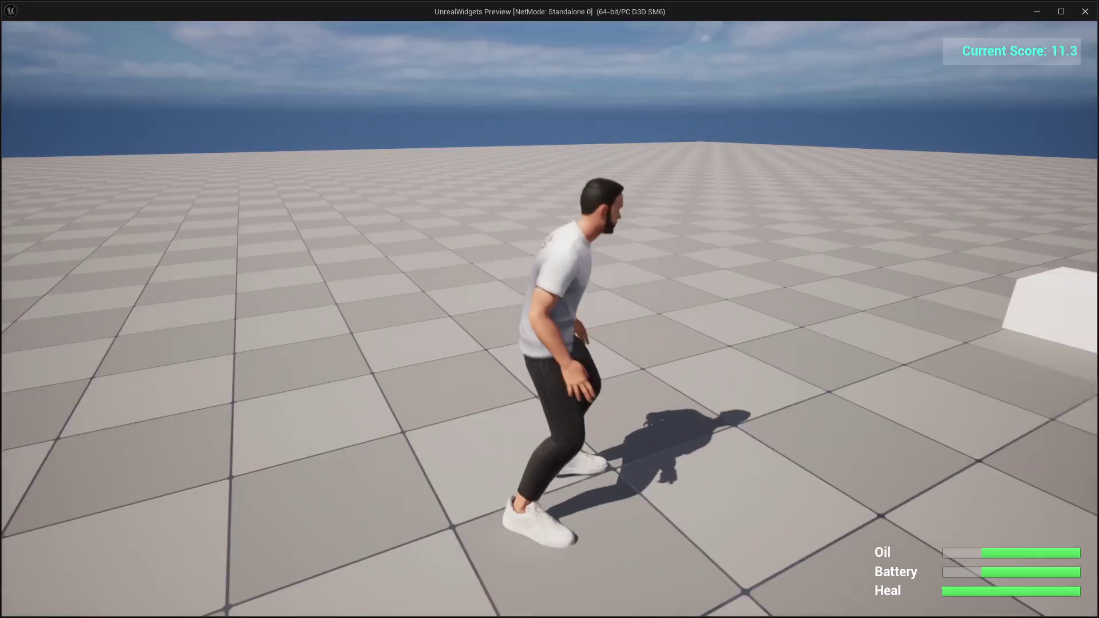
{"action": "key", "text": "Escape"}
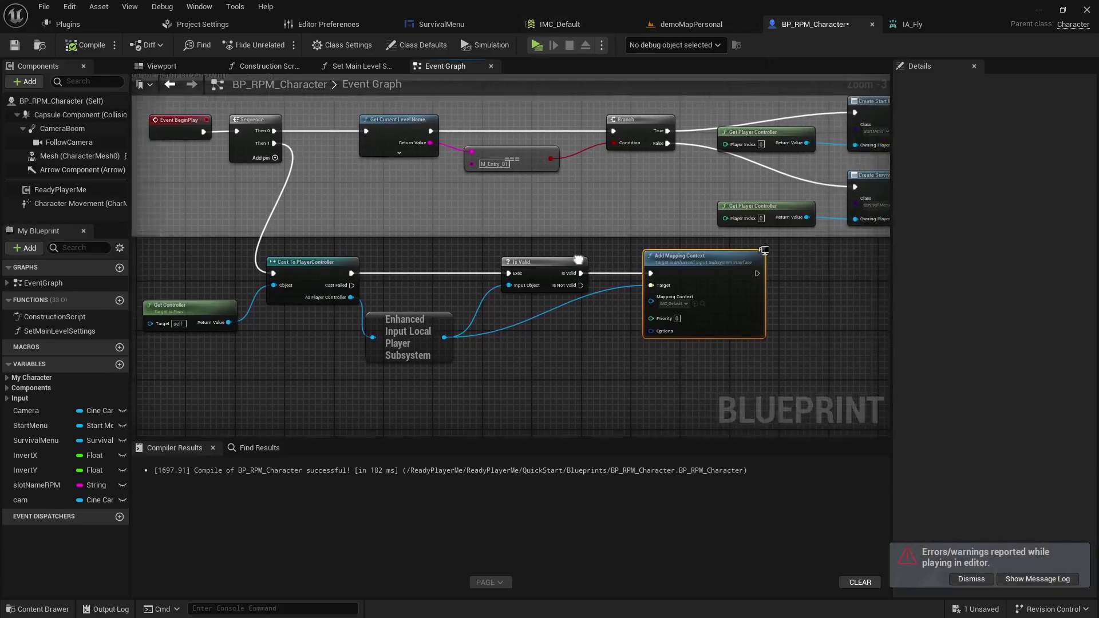
{"action": "scroll", "coordinate": [687, 269], "scroll_direction": "down", "scroll_amount": 4}
{"action": "scroll", "coordinate": [679, 248], "scroll_direction": "down", "scroll_amount": 3}
{"action": "scroll", "coordinate": [584, 215], "scroll_direction": "up", "scroll_amount": 4}
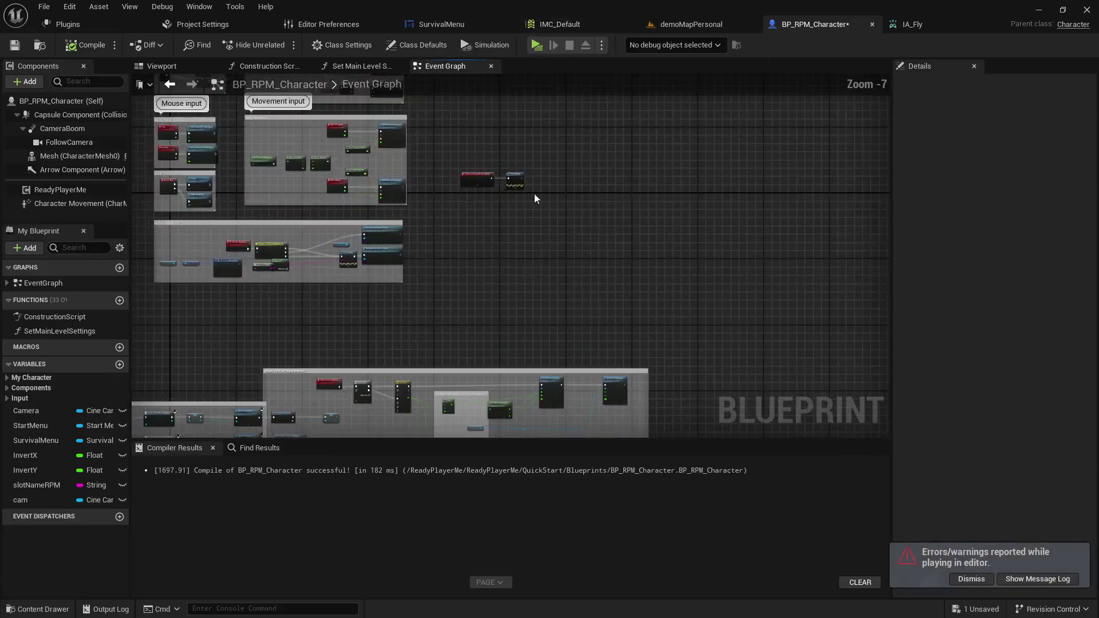
{"action": "scroll", "coordinate": [498, 195], "scroll_direction": "up", "scroll_amount": 4}
{"action": "scroll", "coordinate": [460, 202], "scroll_direction": "up", "scroll_amount": 2}
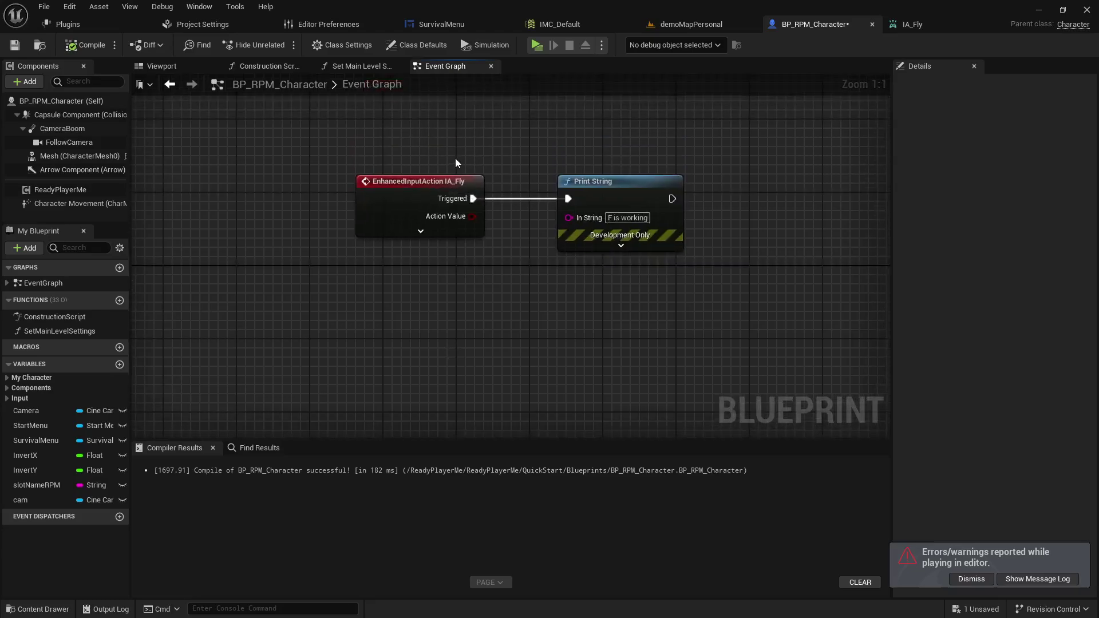